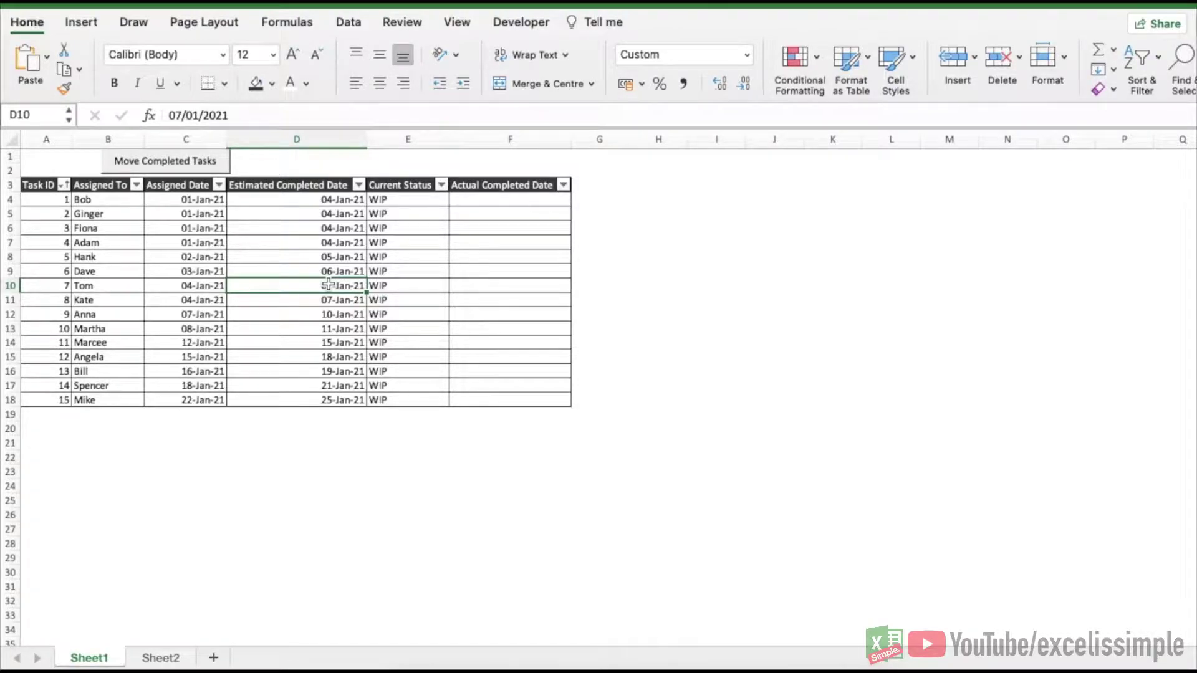
Run the Move Completed Tasks macro, check the moved Done rows on Sheet2, then return to Sheet1
left_click(197, 166)
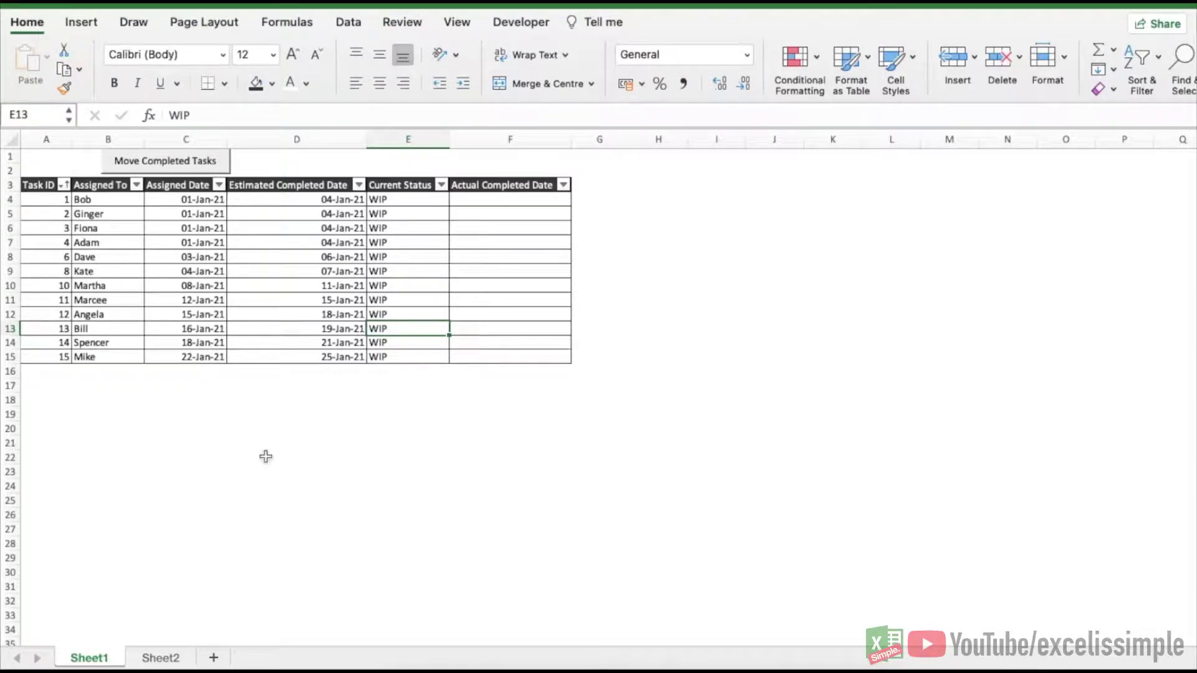
left_click(162, 661)
left_click(109, 662)
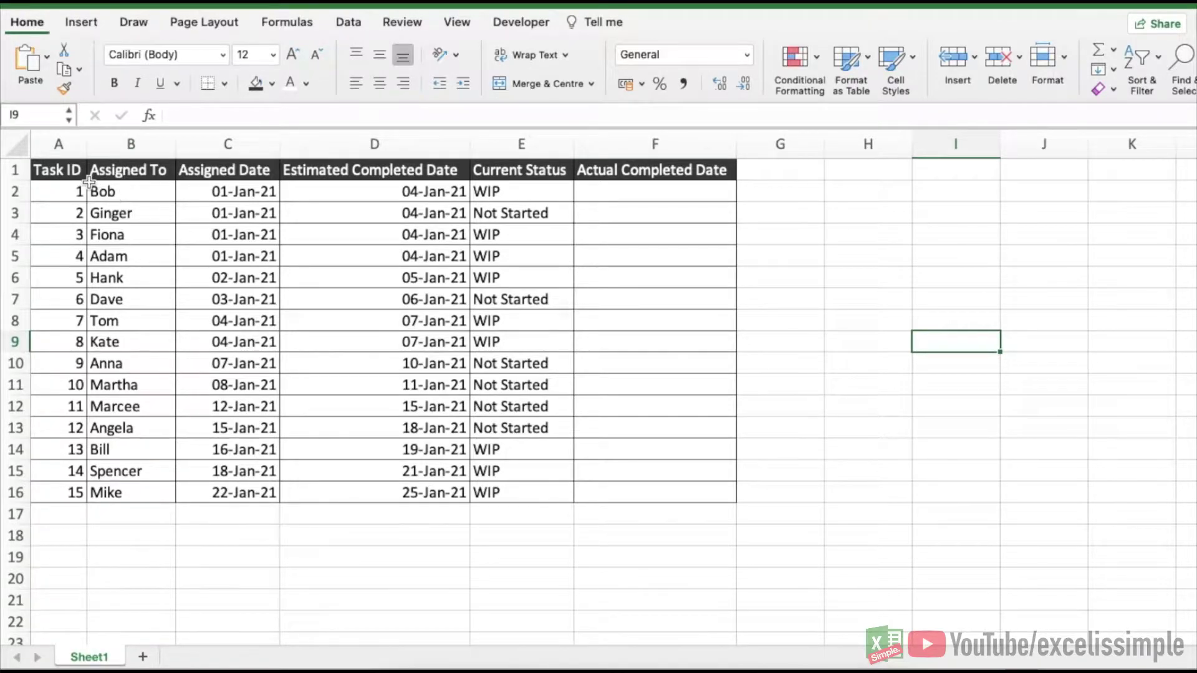
Walk through the table's columns, WIP and Not Started statuses, and the empty Actual Completed Date cells
left_click(147, 190)
left_click(252, 187)
left_click(338, 178)
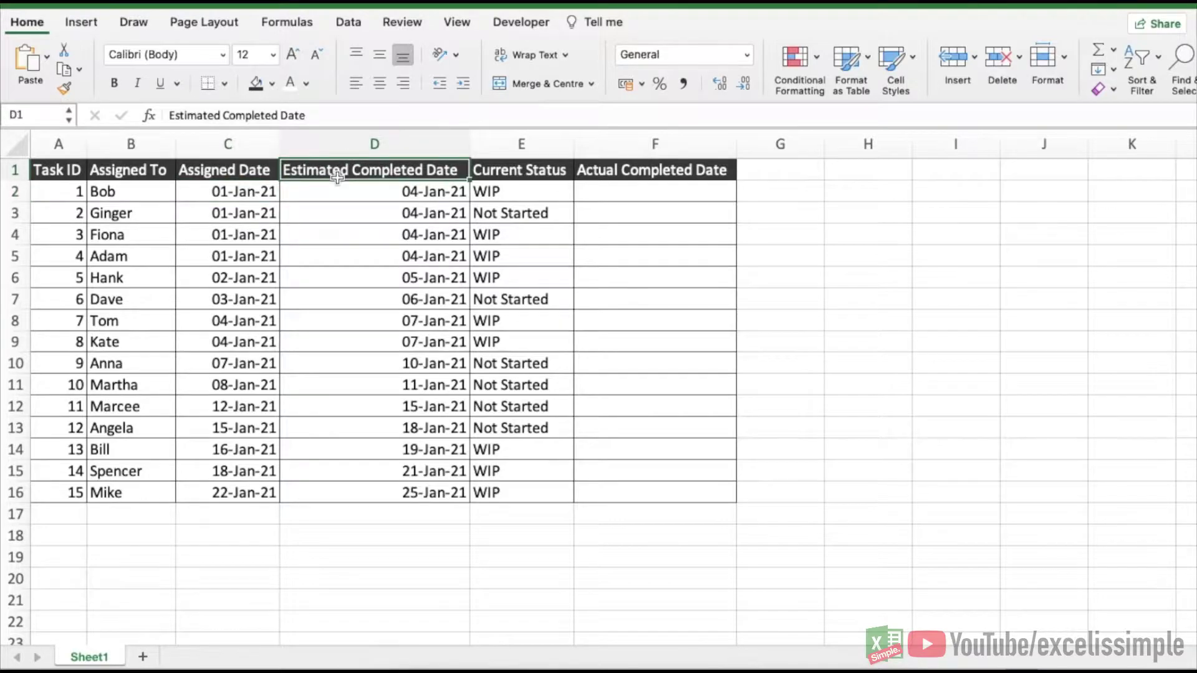
left_click(495, 172)
left_click(636, 177)
left_click(497, 219)
left_click(502, 193)
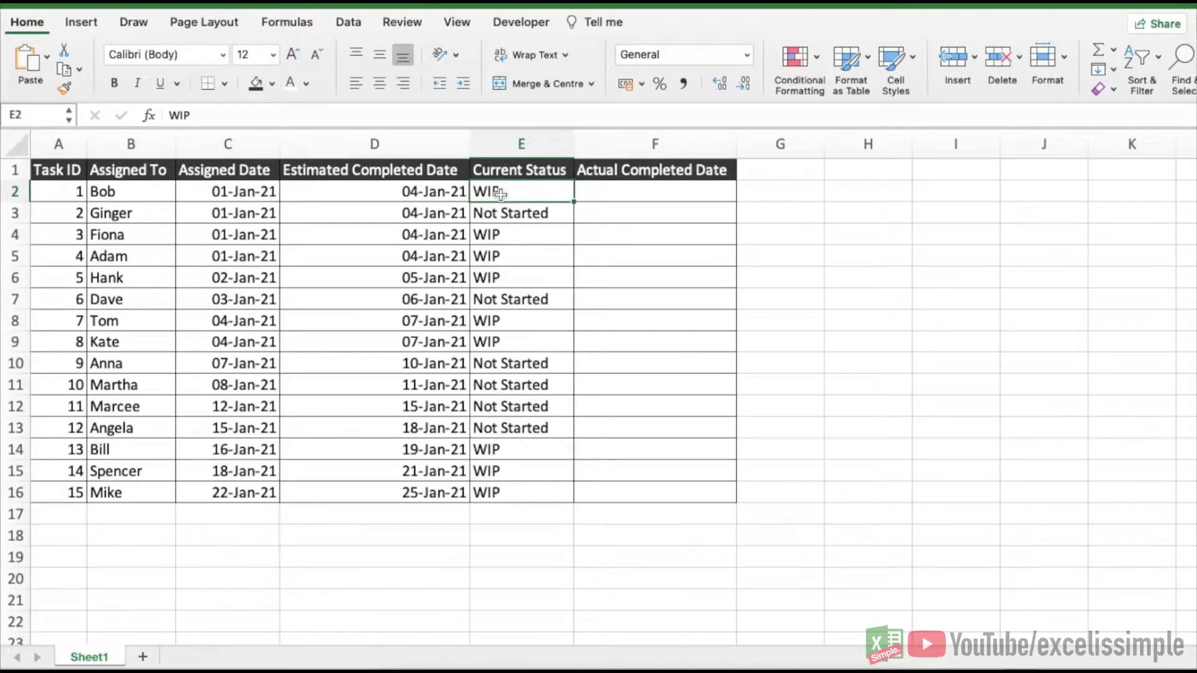
left_click(500, 283)
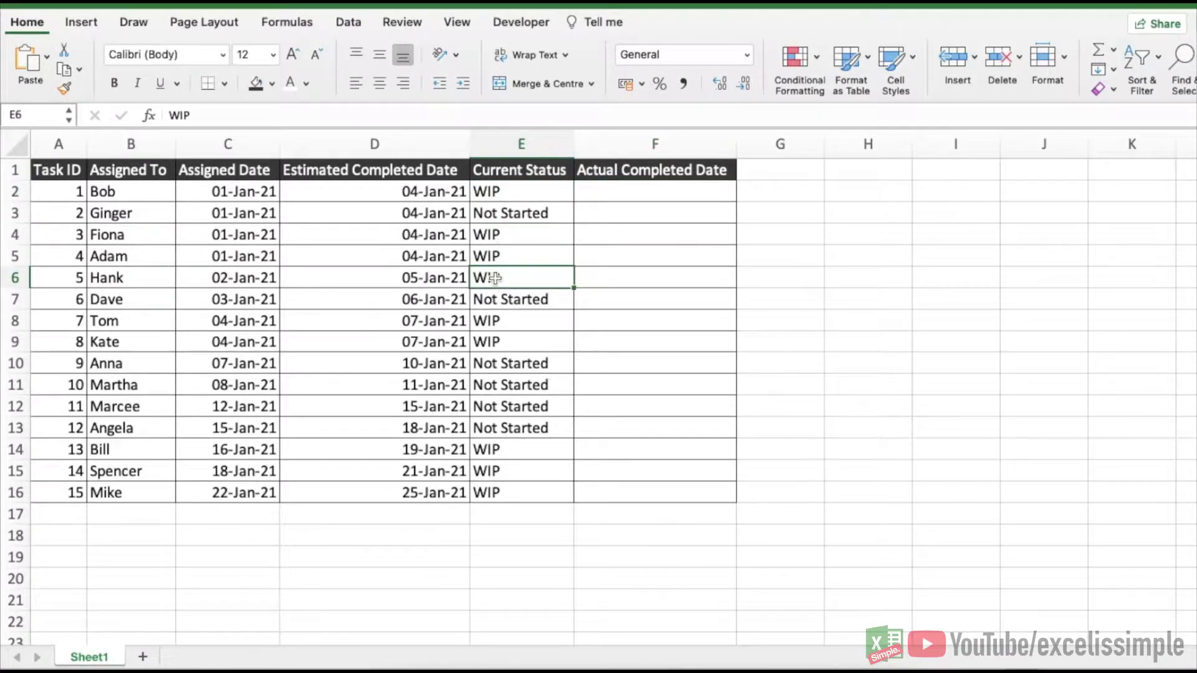
left_click(629, 247)
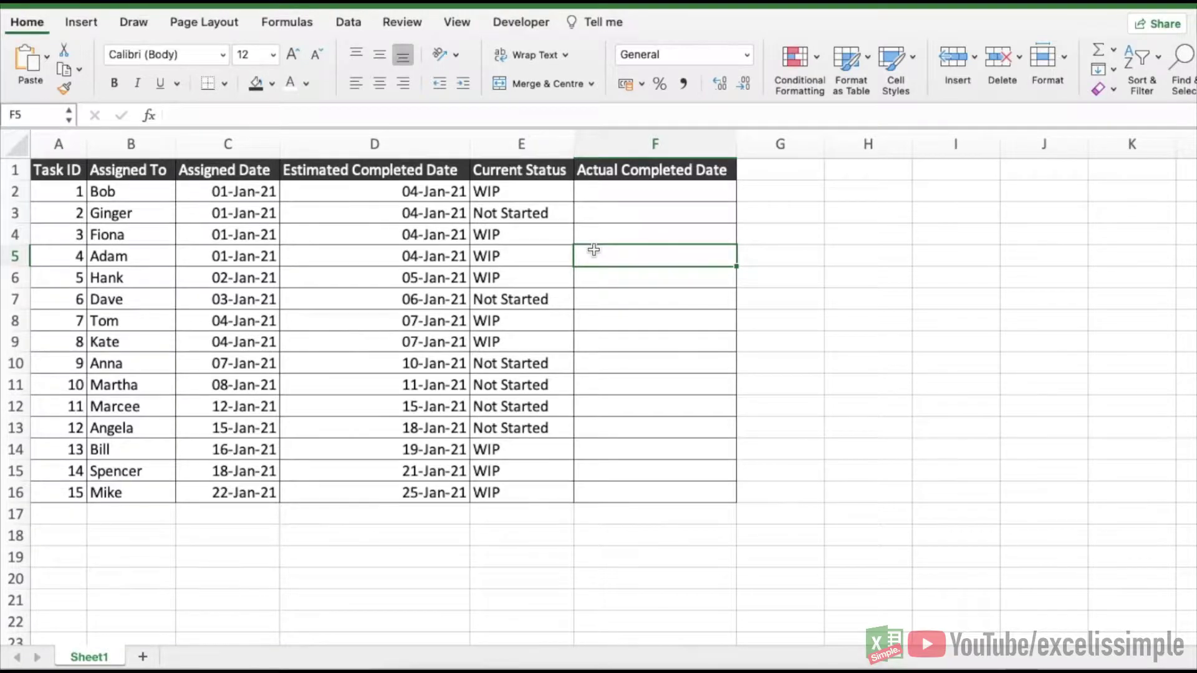
Copy the A1:F1 headers into a new Sheet2 and widen its columns to fit
left_click_drag(56, 169, 651, 168)
key("cmd+c")
key("shift+F11")
key("cmd+v")
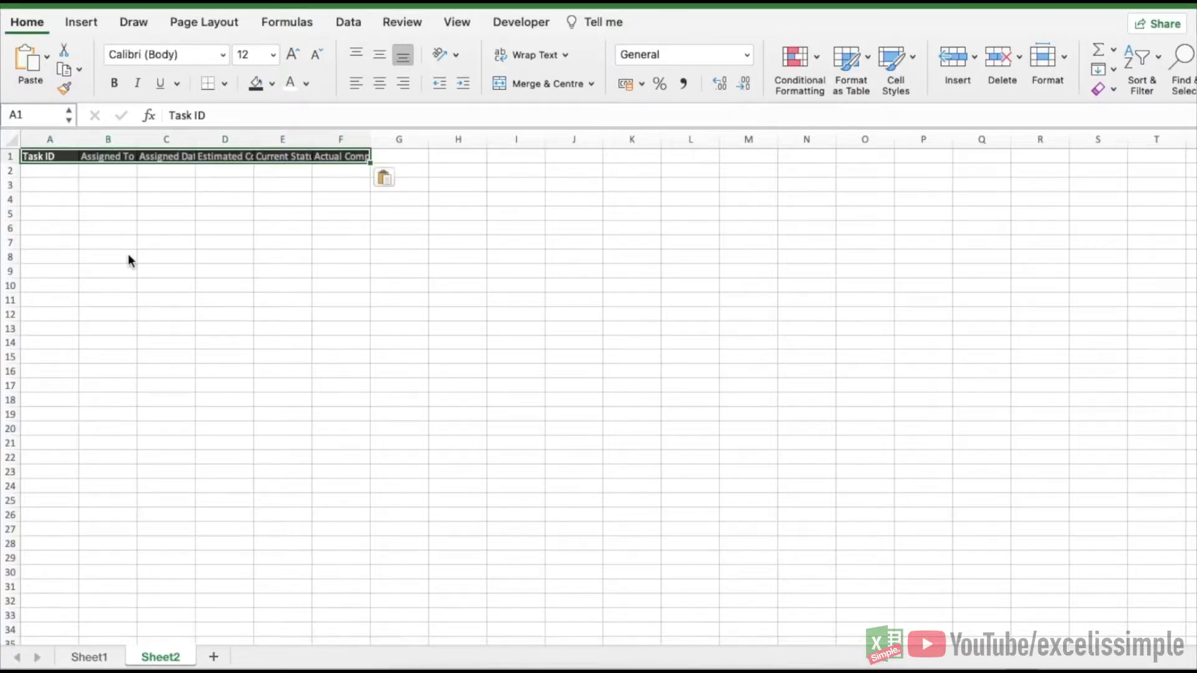
left_click(53, 212)
left_click(15, 133)
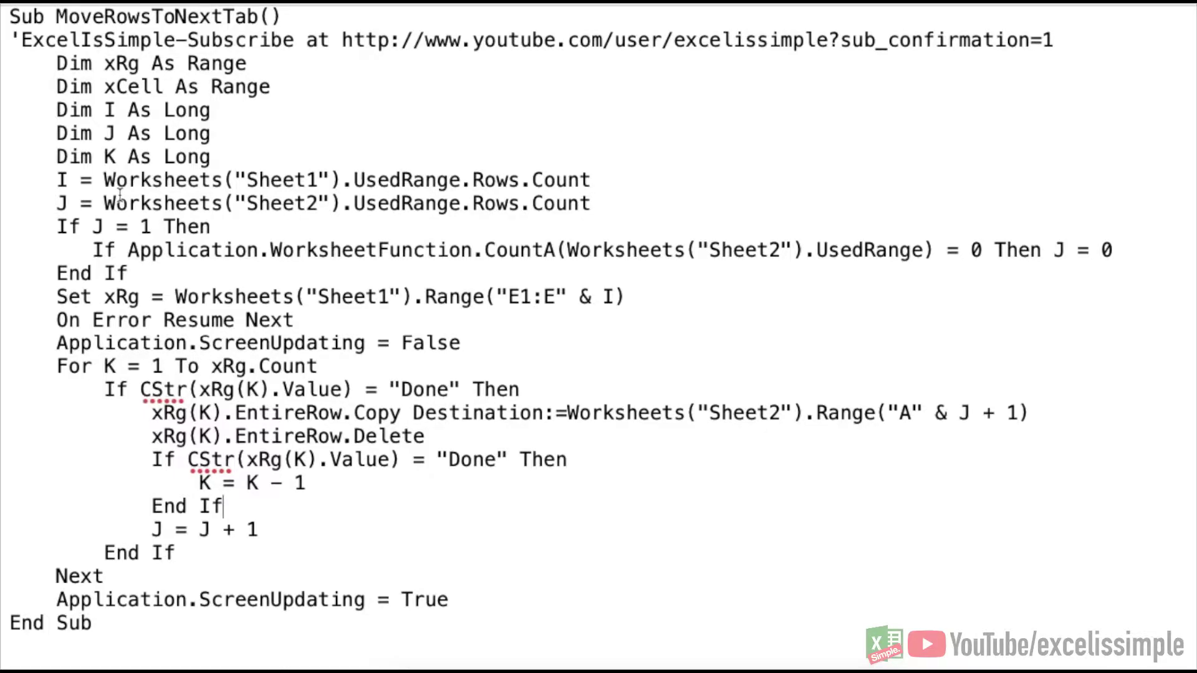
left_click_drag(247, 179, 329, 181)
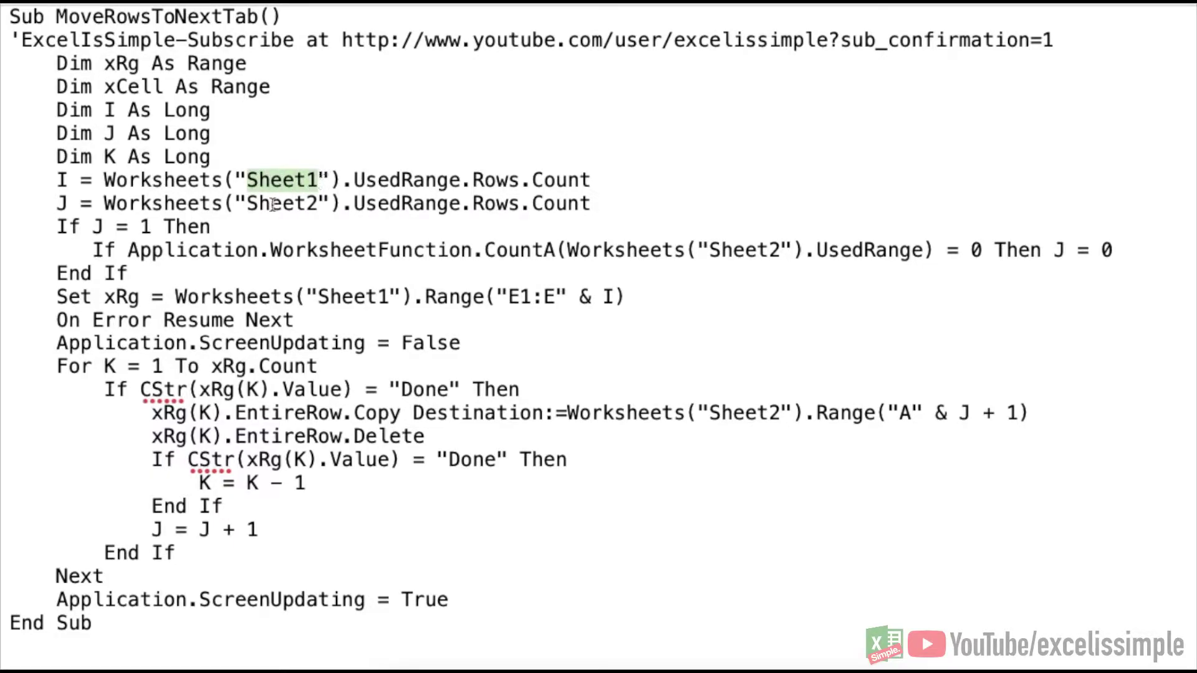
left_click_drag(247, 203, 327, 204)
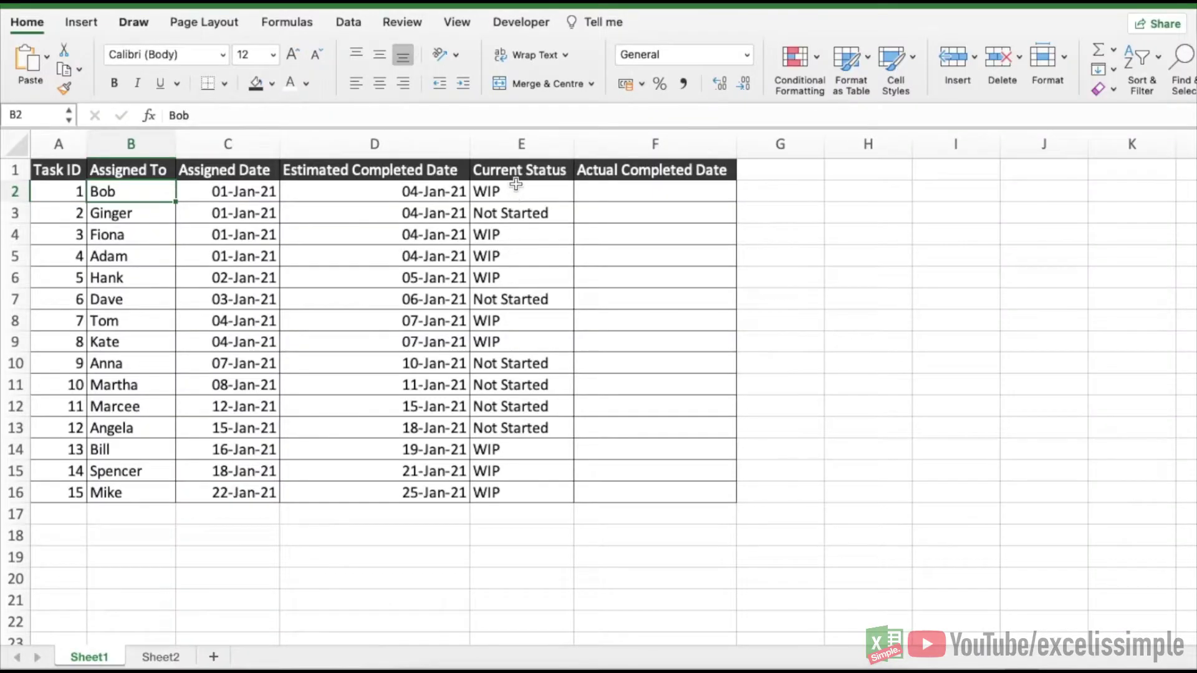
left_click_drag(511, 192, 502, 494)
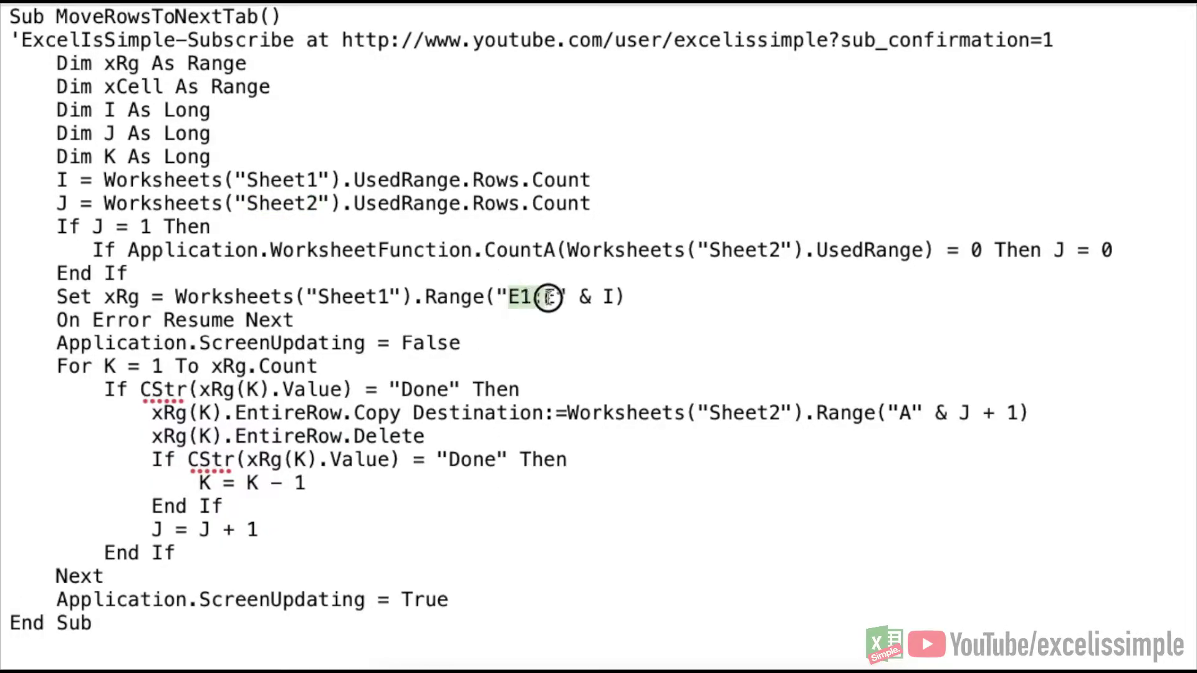
left_click_drag(513, 301, 555, 297)
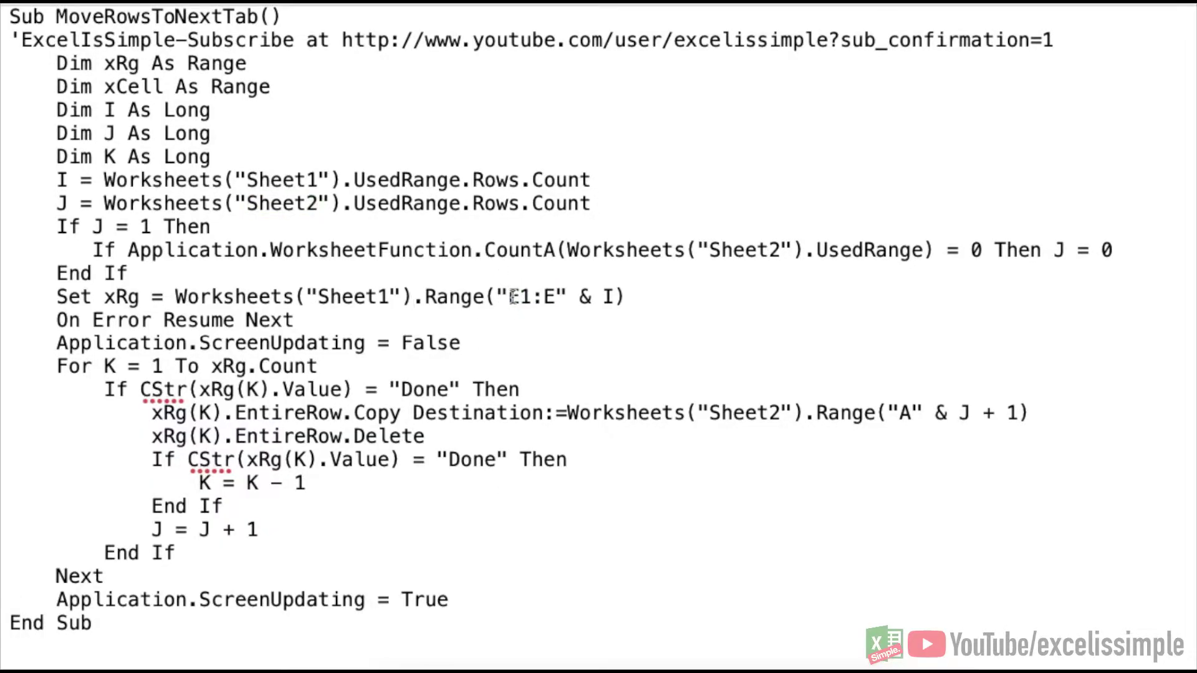
left_click_drag(513, 297, 554, 301)
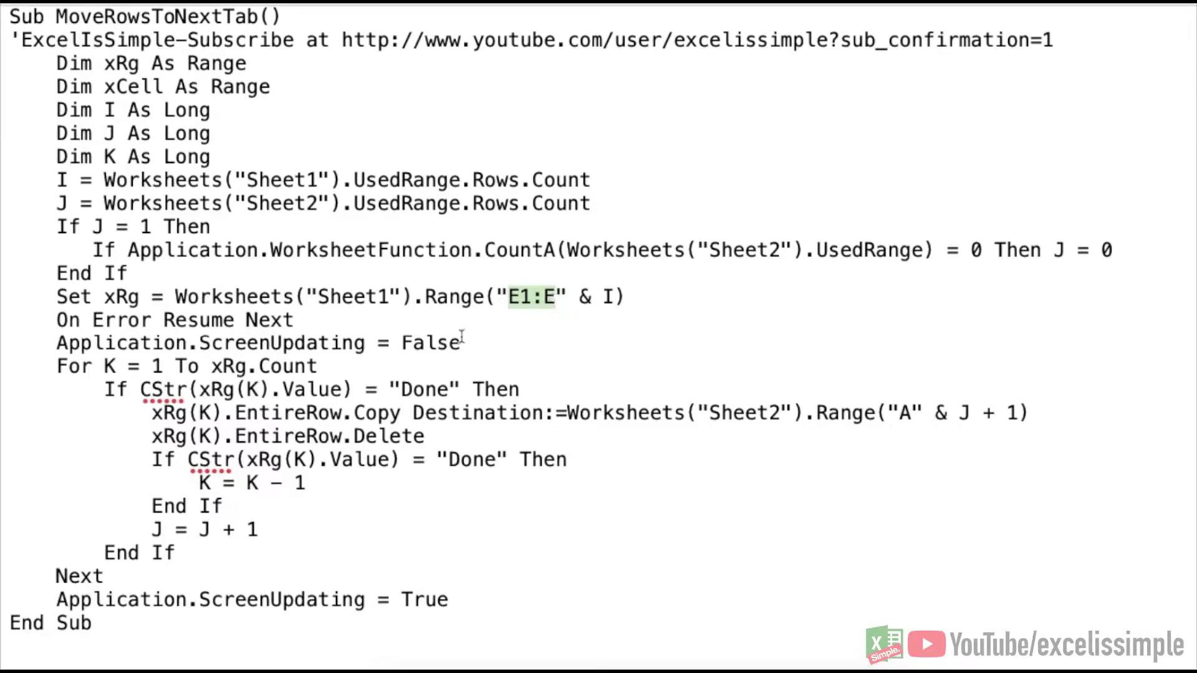
left_click_drag(402, 390, 449, 390)
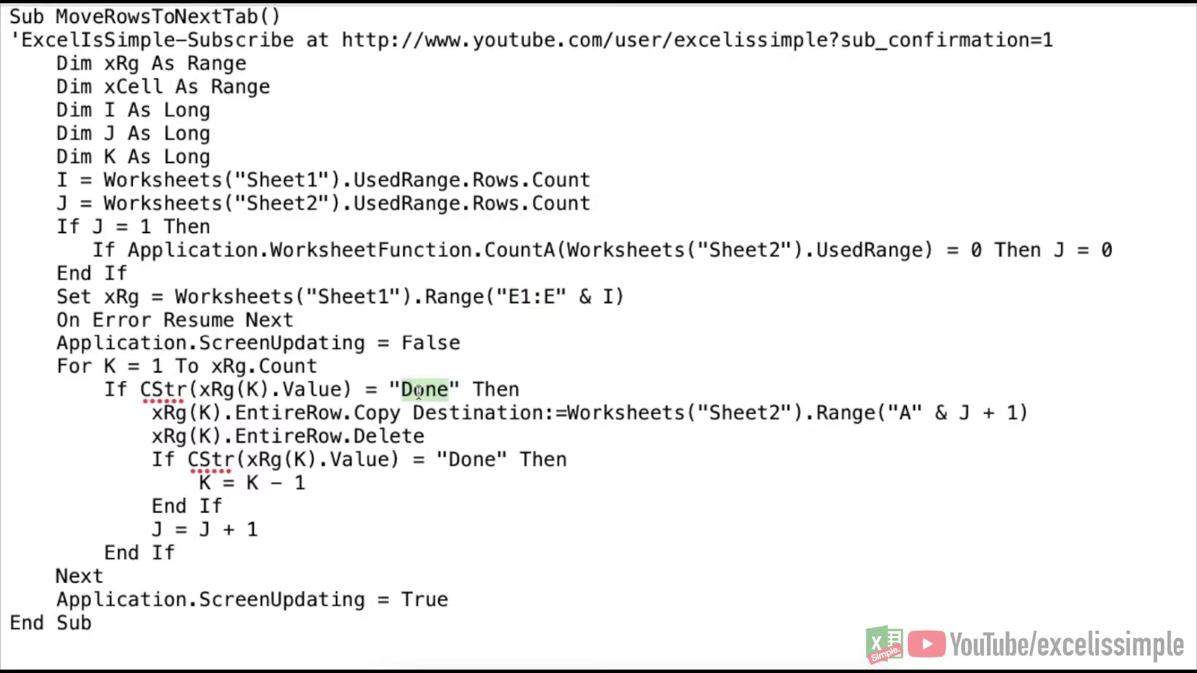
Highlight the column E status cells and the Sheet2 reference, then select all the macro code
left_click(402, 391)
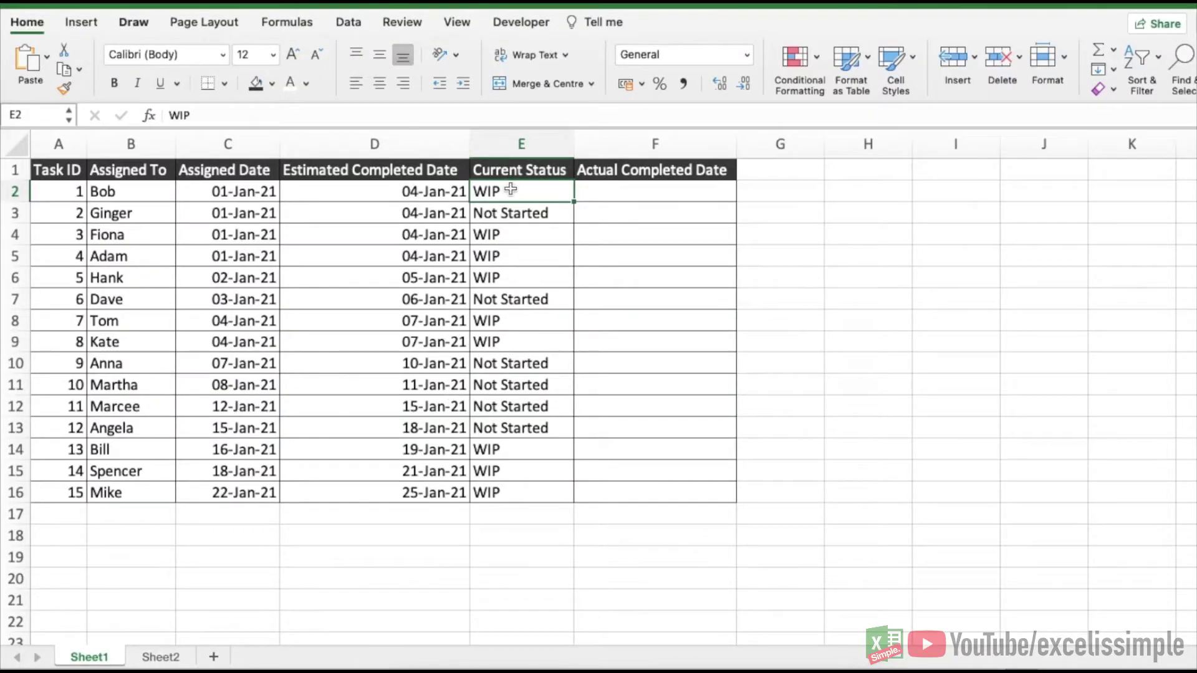
left_click_drag(511, 190, 504, 496)
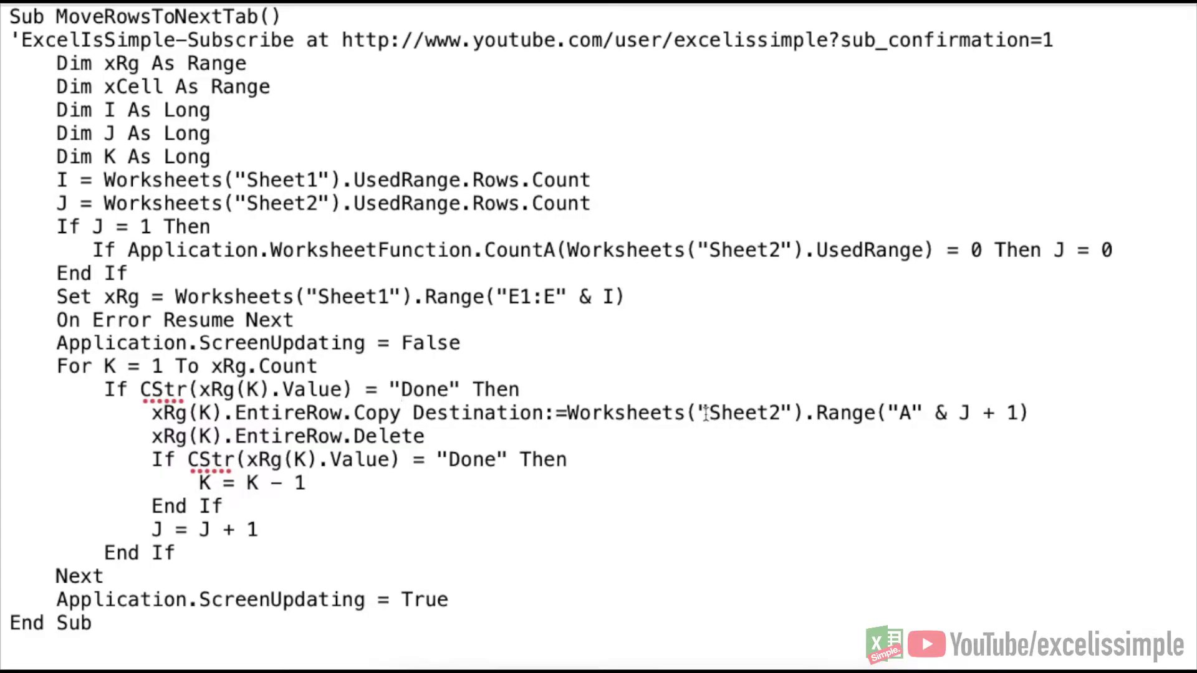
left_click_drag(742, 418, 801, 417)
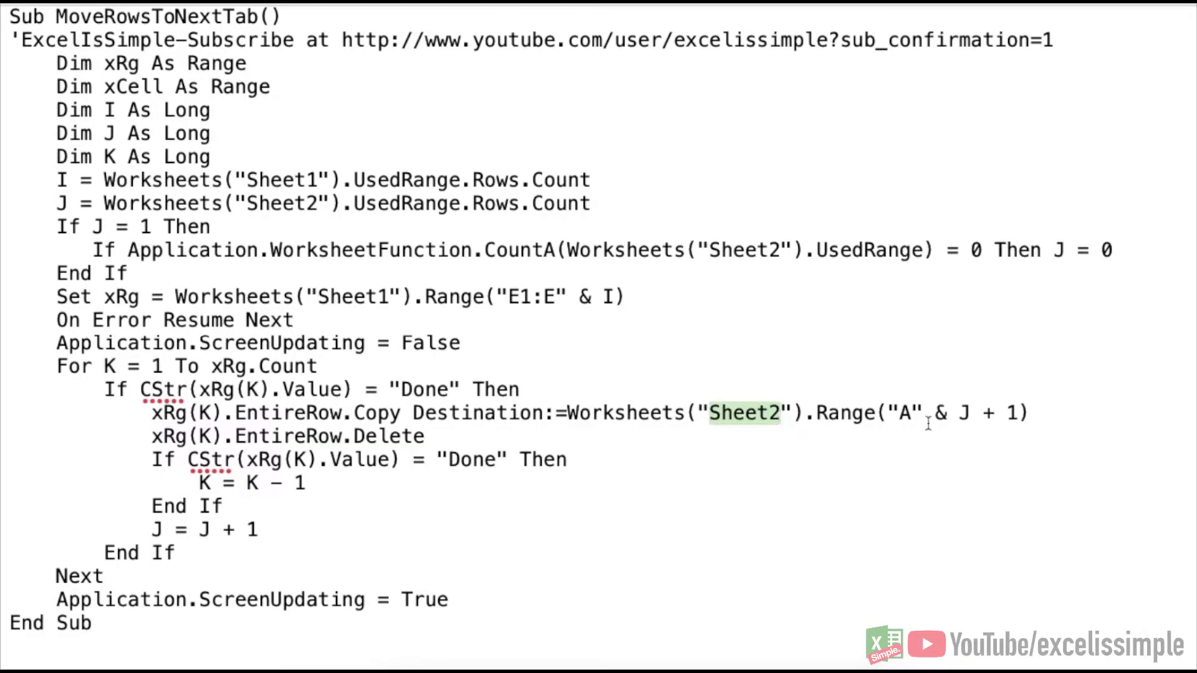
key("ctrl+a")
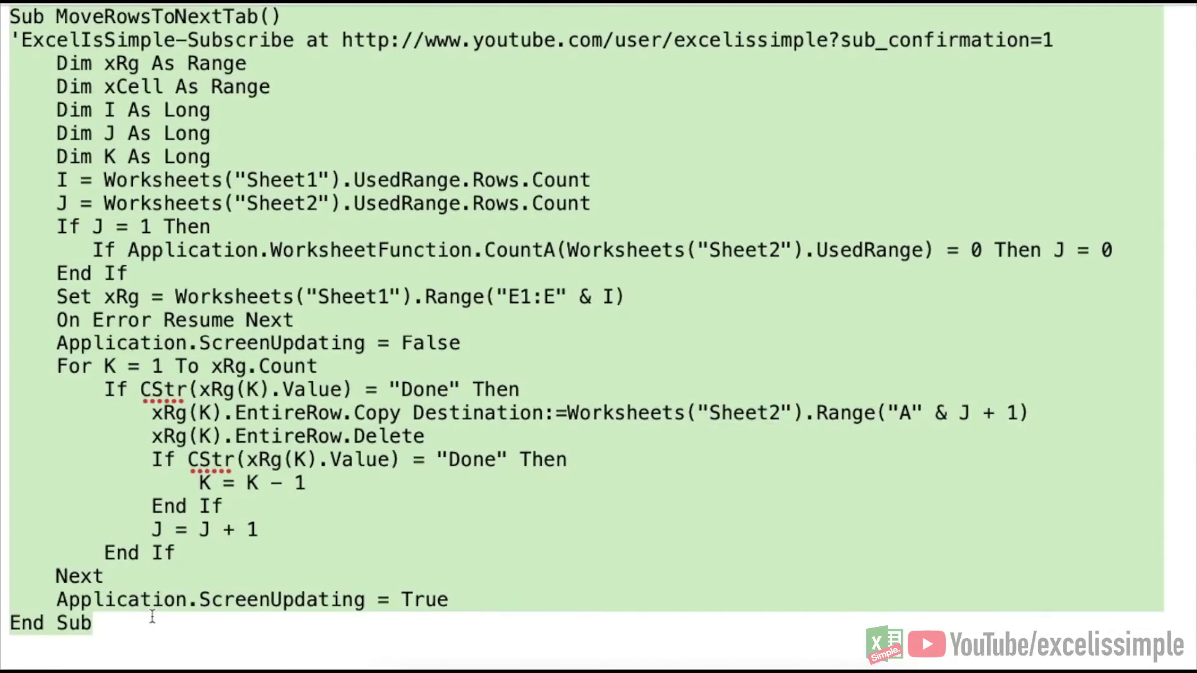
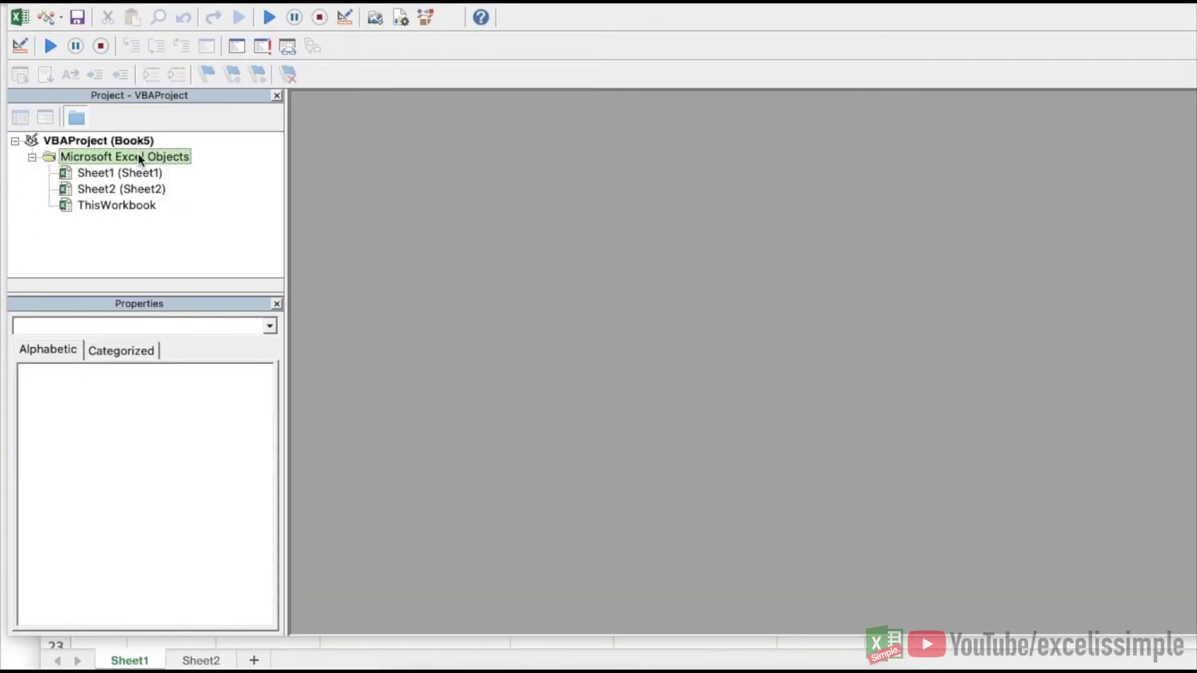
Insert a new Module1 and paste the MoveRowsToNextTab macro code into it
right_click(139, 157)
mouse_move(168, 214)
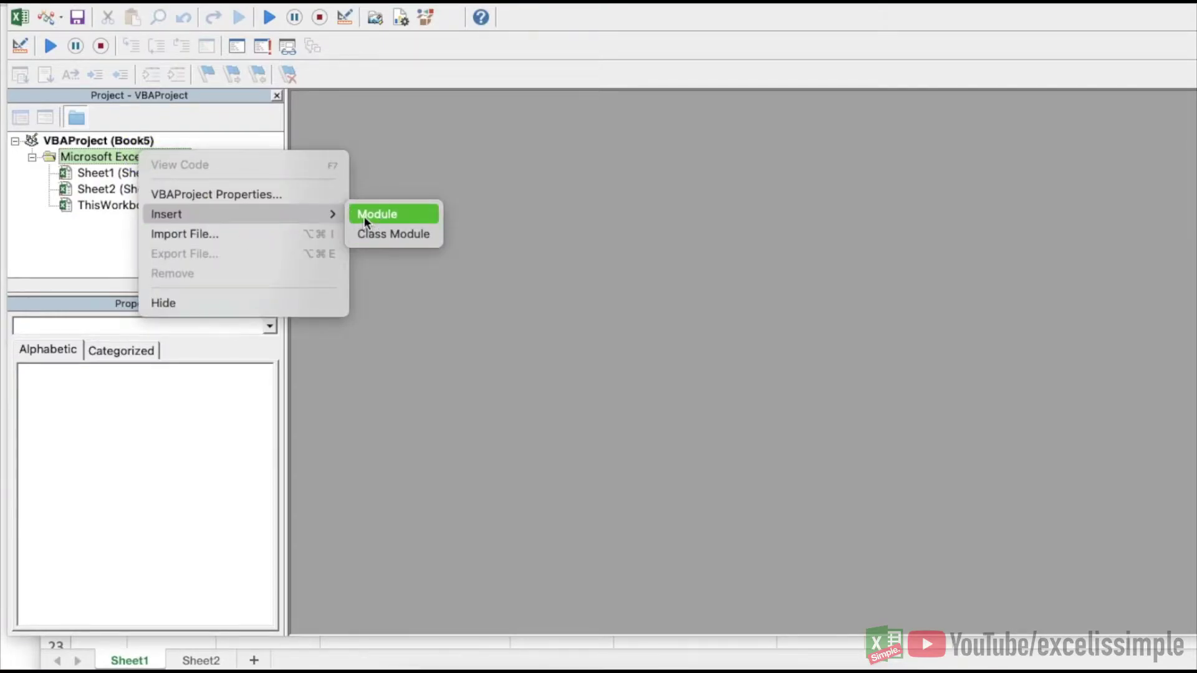
left_click(364, 216)
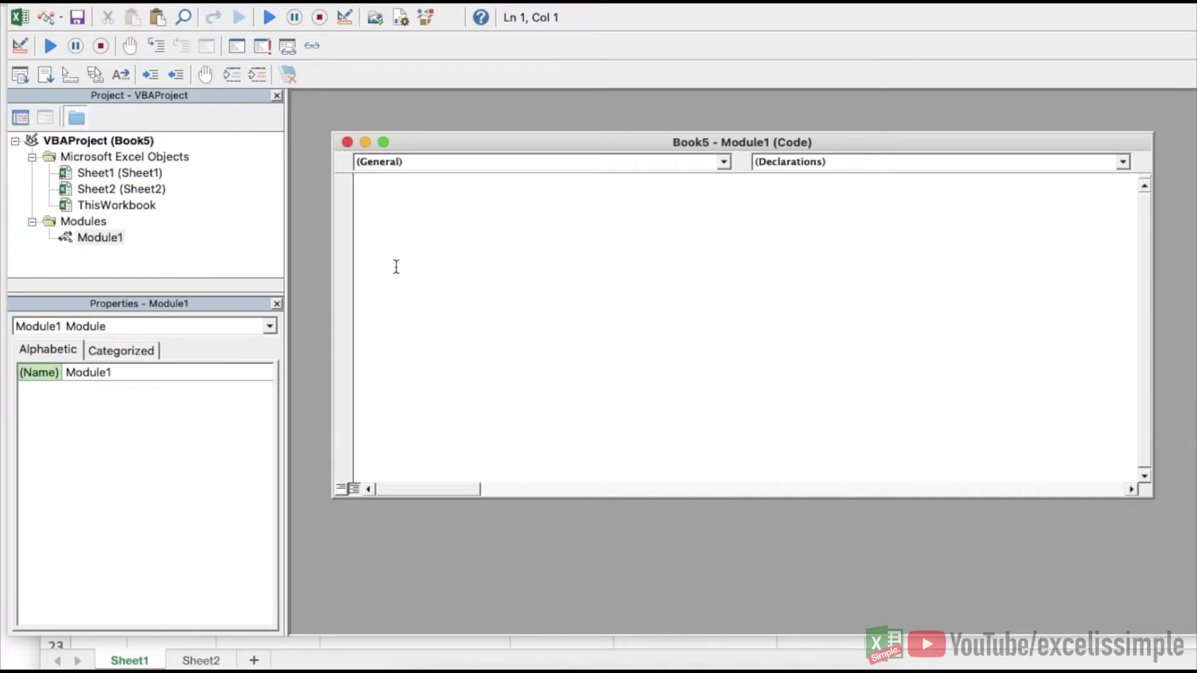
type("Sub MoveRowsToNextTab() 'ExcelIsSimple-Subscribe at http://www.youtube.com/user/excelissimple?sub_confirmation=1     Dim xRg As Range     Dim xCell As Range     Dim I As Long     Dim J As Long     Dim K As Long     I = Worksheets(\"Sheet1\").UsedRange.Rows.Count     J = Worksheets(\"Sheet2\").UsedRange.Rows.Count     If J = 1 Then        If Application.WorksheetFunction.CountA(Worksheets(\"Sheet2\").UsedRange) = 0 Then J = 0     End If     Set xRg = Worksheets(\"Sheet1\").Range(\"E1:E\" & I)     On Error Resume Next     Application.ScreenUpdating = False     For K = 1 To xRg.Count         If CStr(xRg(K).Value) = \"Done\" Then             xRg(K).EntireRow.Copy Destination:=Worksheets(\"Sheet2\").Range(\"A\" & J + 1)             xRg(K).EntireRow.Delete             If CStr(xRg(K).Value) = \"Done\" Then                 K = K - 1             End If             J = J + 1         End If     Next     Application.ScreenUpdating = True End Sub")
left_click(384, 142)
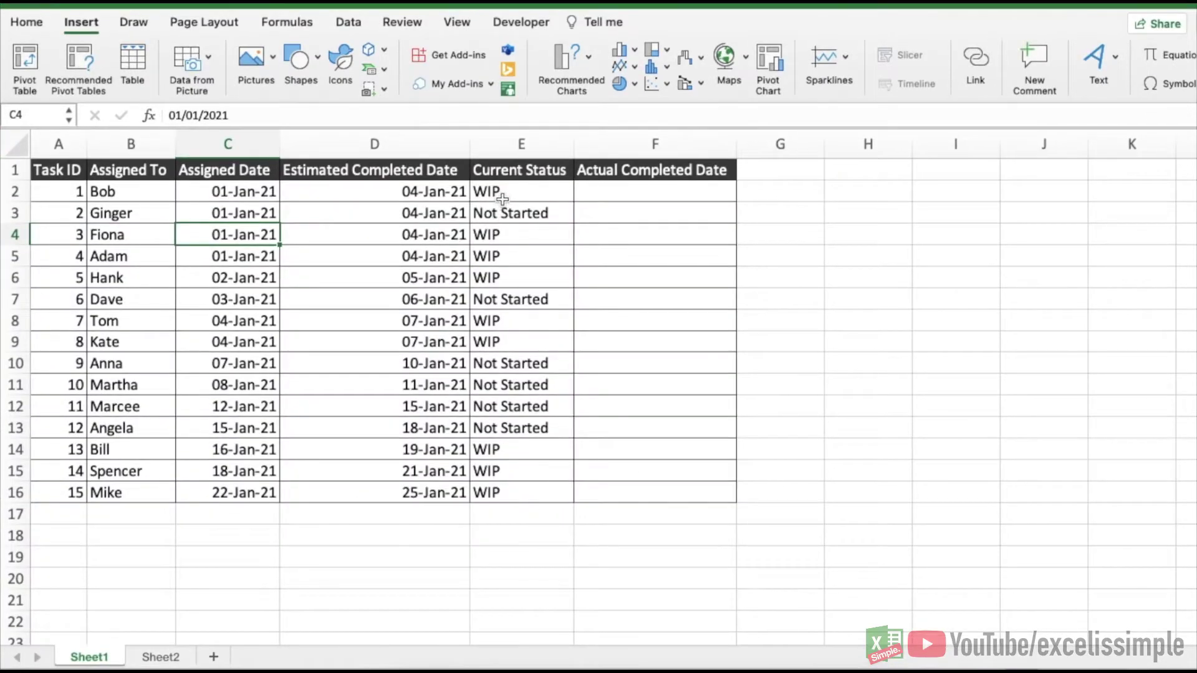
Set tasks 1 and 2 to Done in E2 and E3, then return to the VBA editor with Alt+F11
left_click(503, 199)
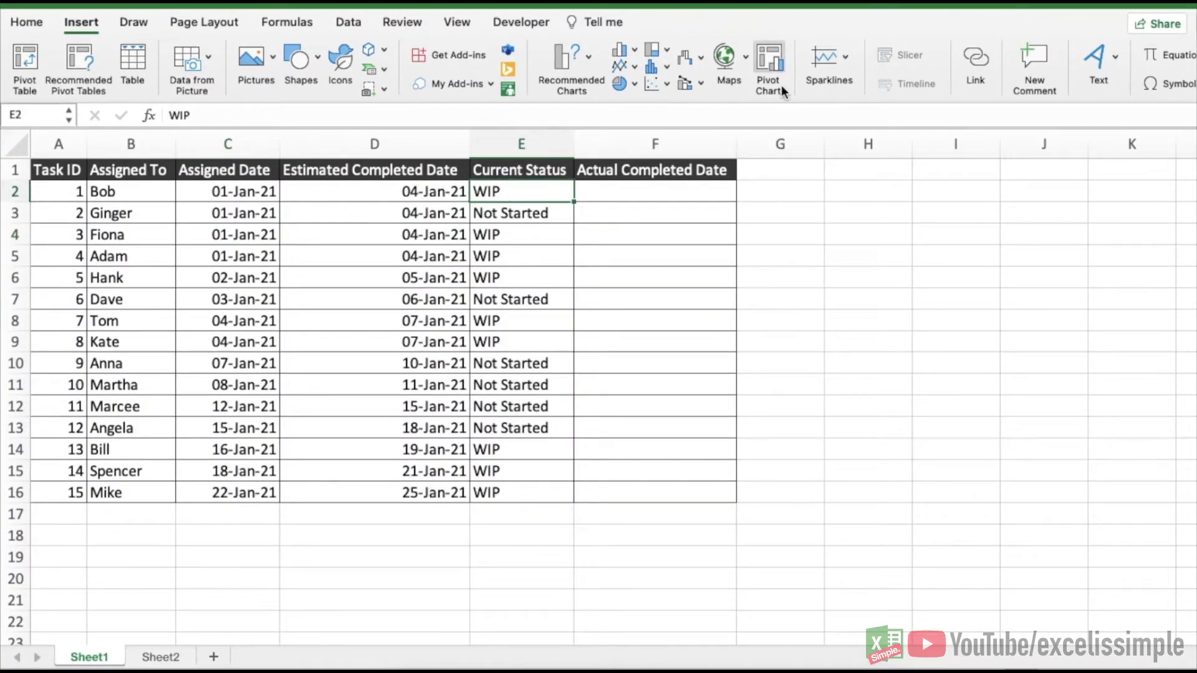
type("Done")
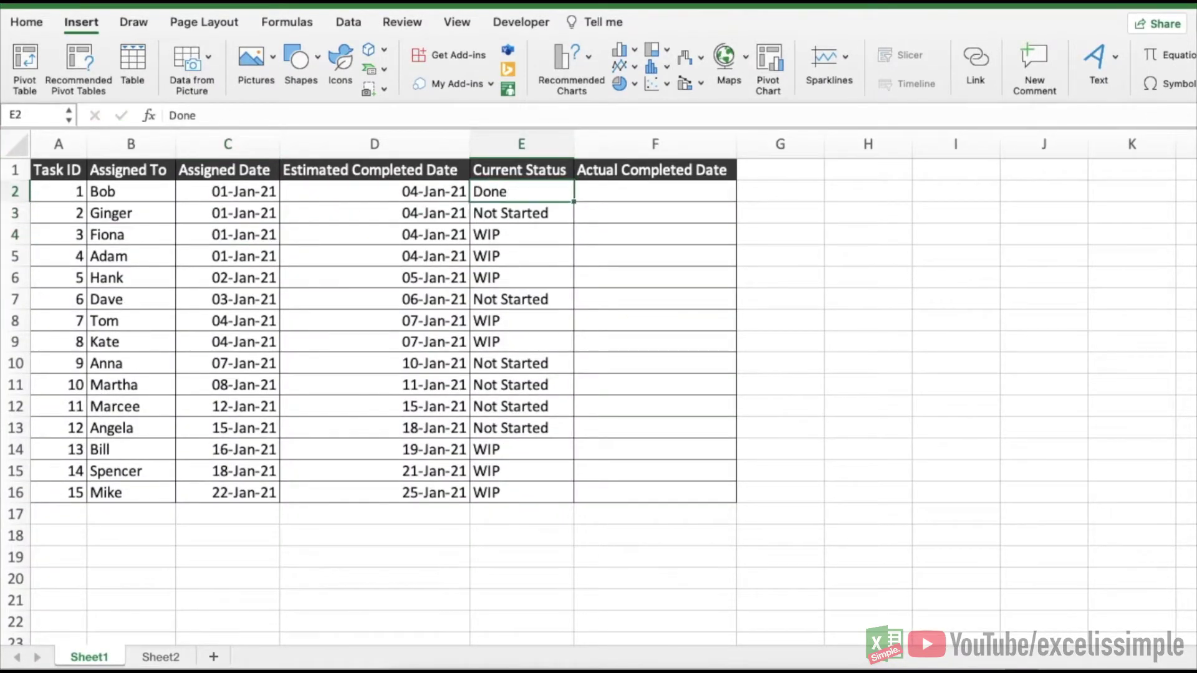
key("Return")
type("Done")
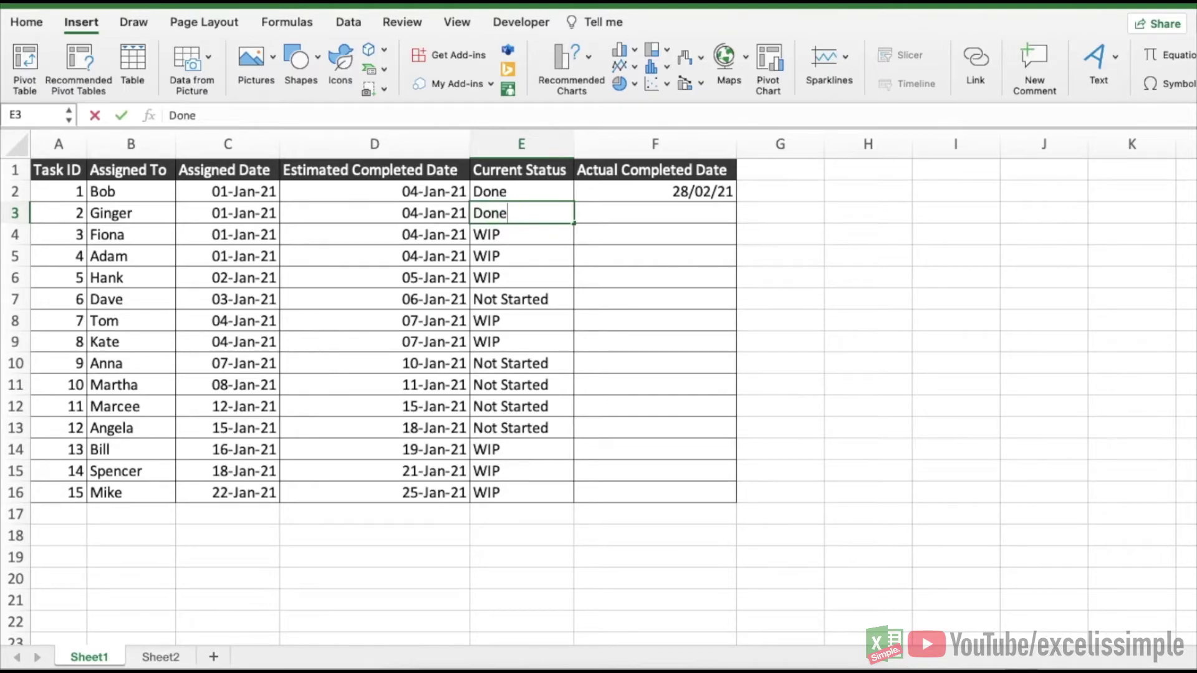
key("Return")
left_click(655, 213)
key("alt+F11")
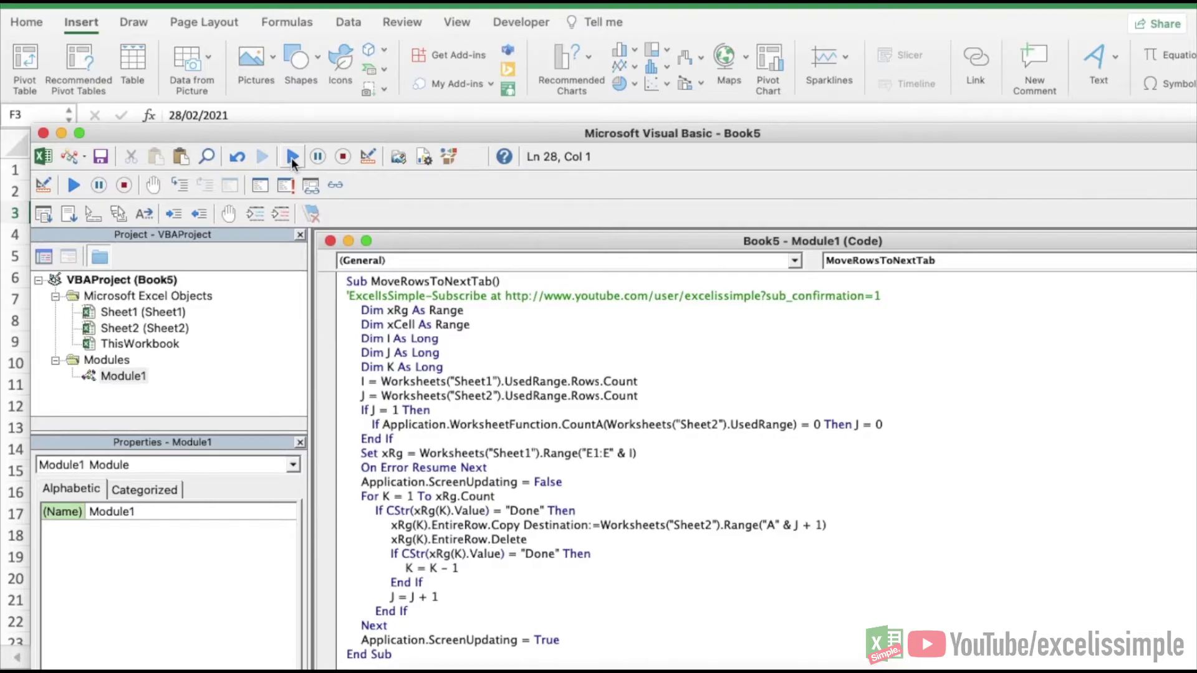
Run MoveRowsToNextTab and confirm tasks 1 and 2 moved from Sheet1 to Sheet2
left_click(291, 158)
left_click(829, 243)
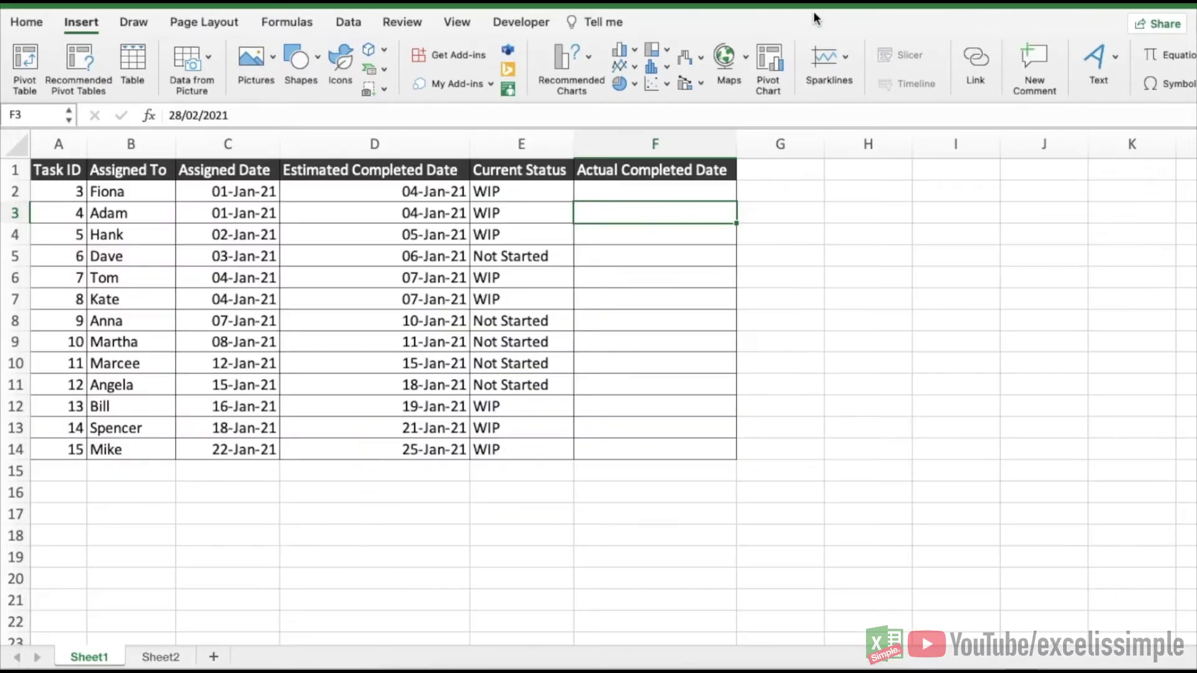
left_click_drag(72, 190, 633, 214)
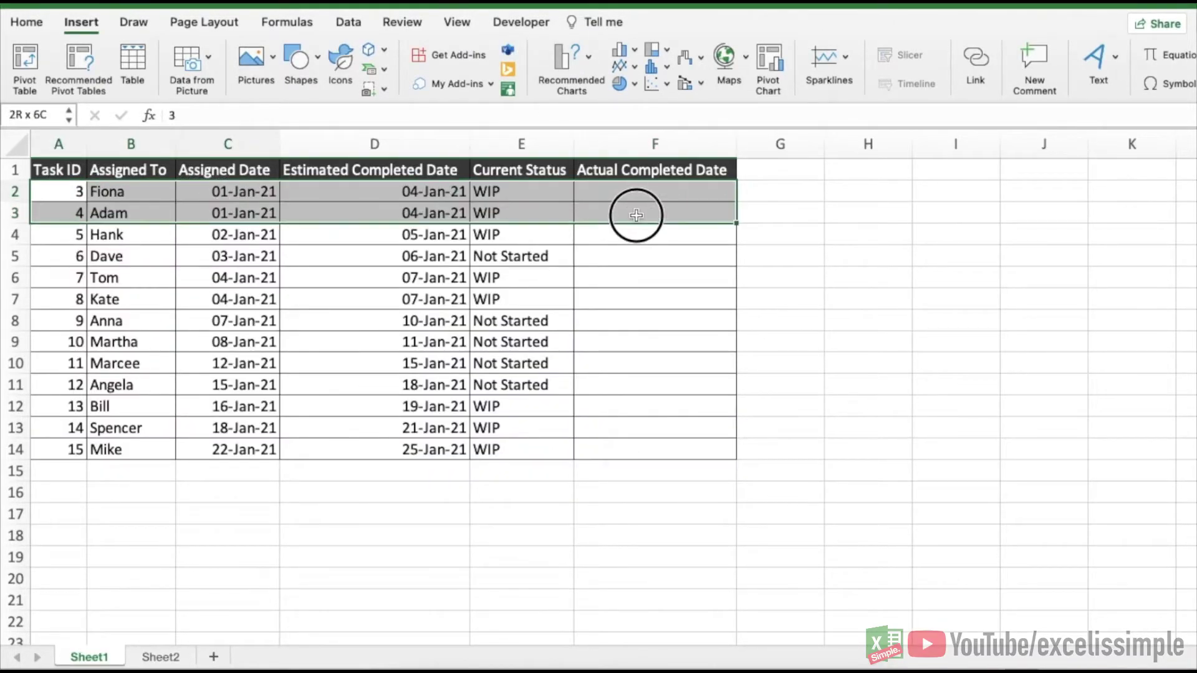
left_click(161, 658)
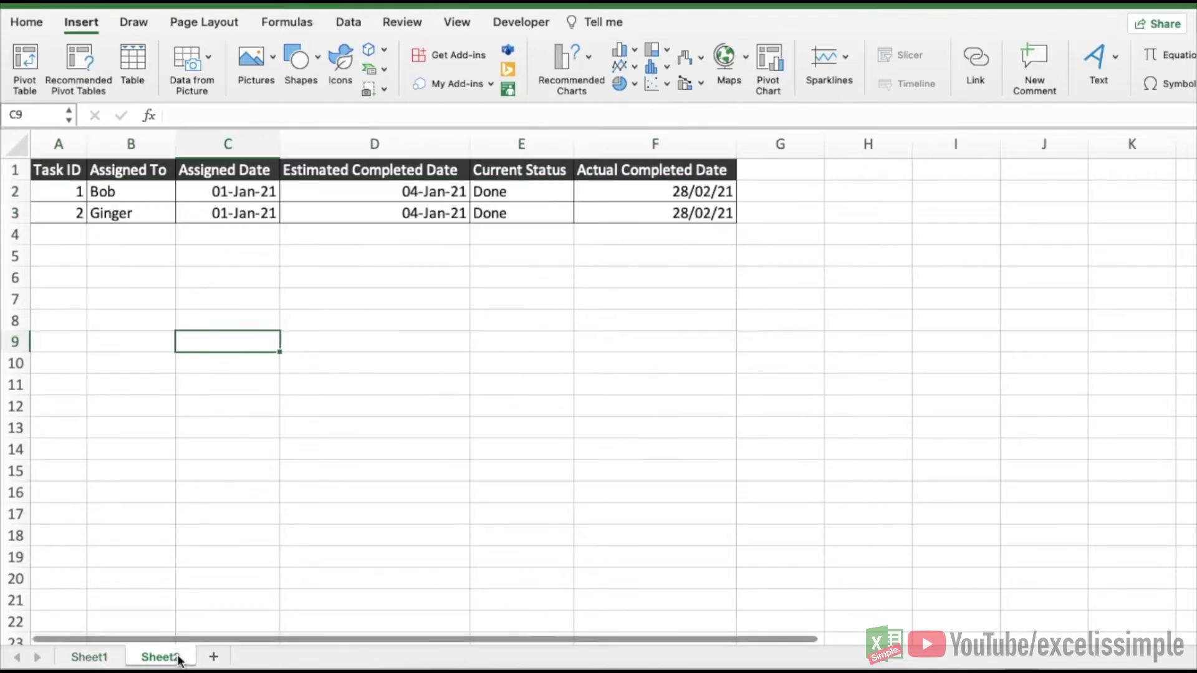
left_click(72, 209)
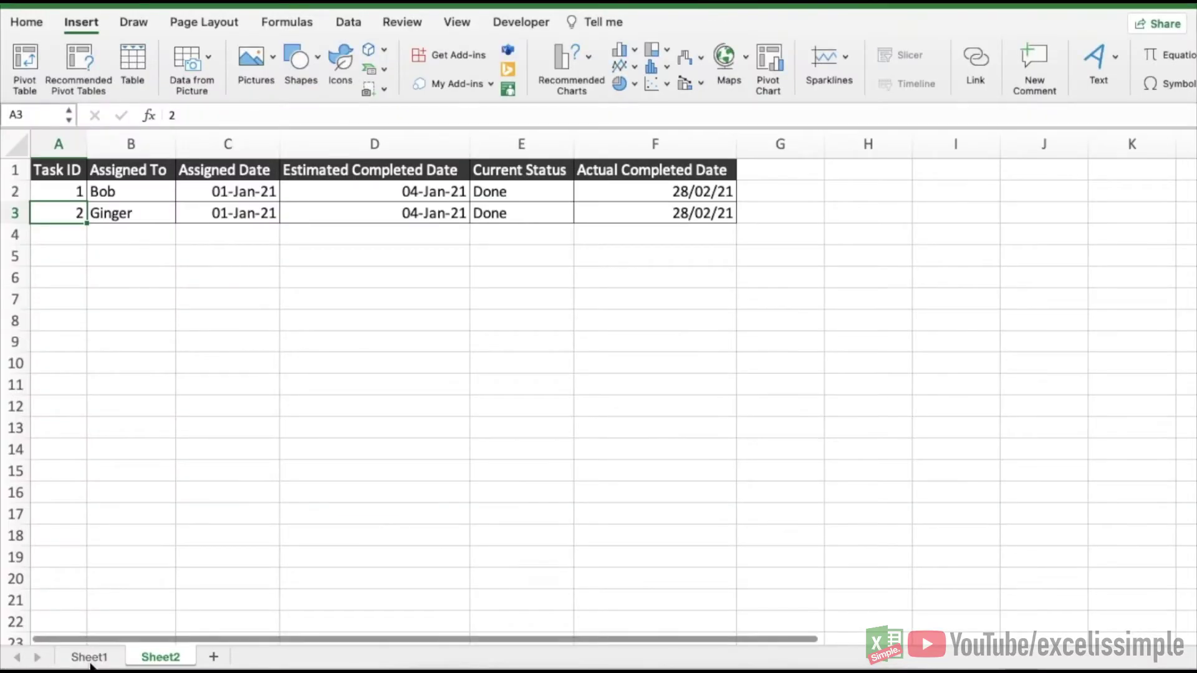
On Sheet1, insert two blank rows above the task table starting at A2
left_click(89, 659)
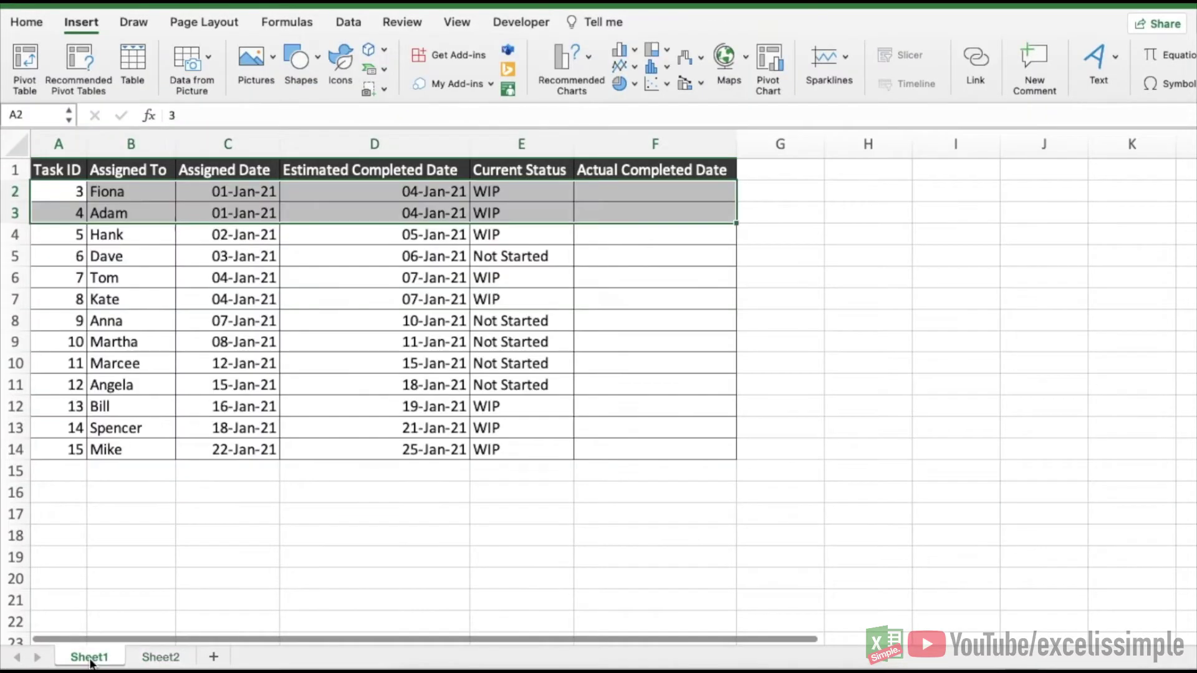
left_click(68, 194)
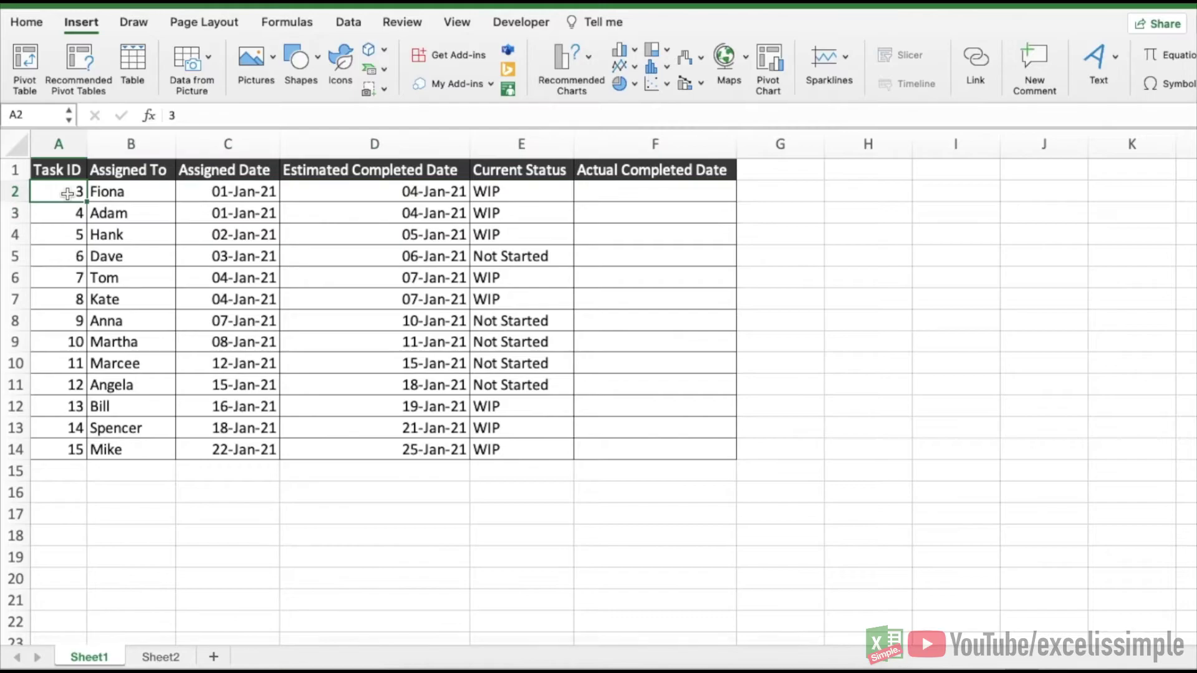
key("ctrl+shift+i")
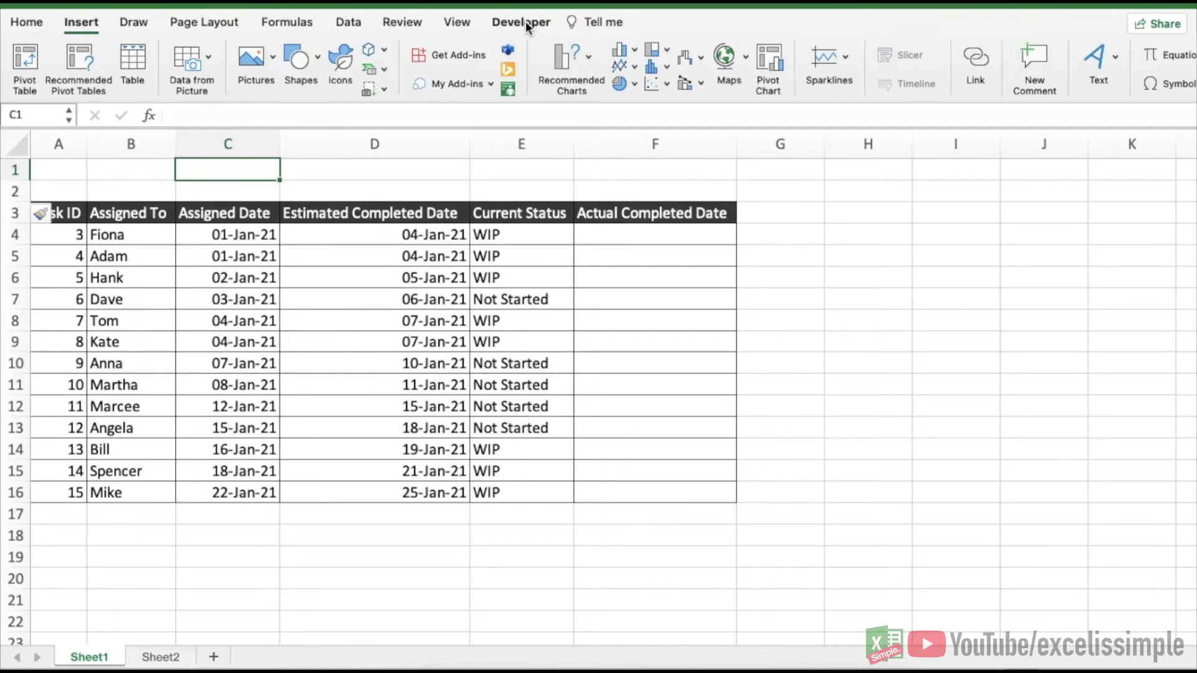
Add a form button above the task table and assign it the MoveRowsToNextTab macro
left_click(525, 21)
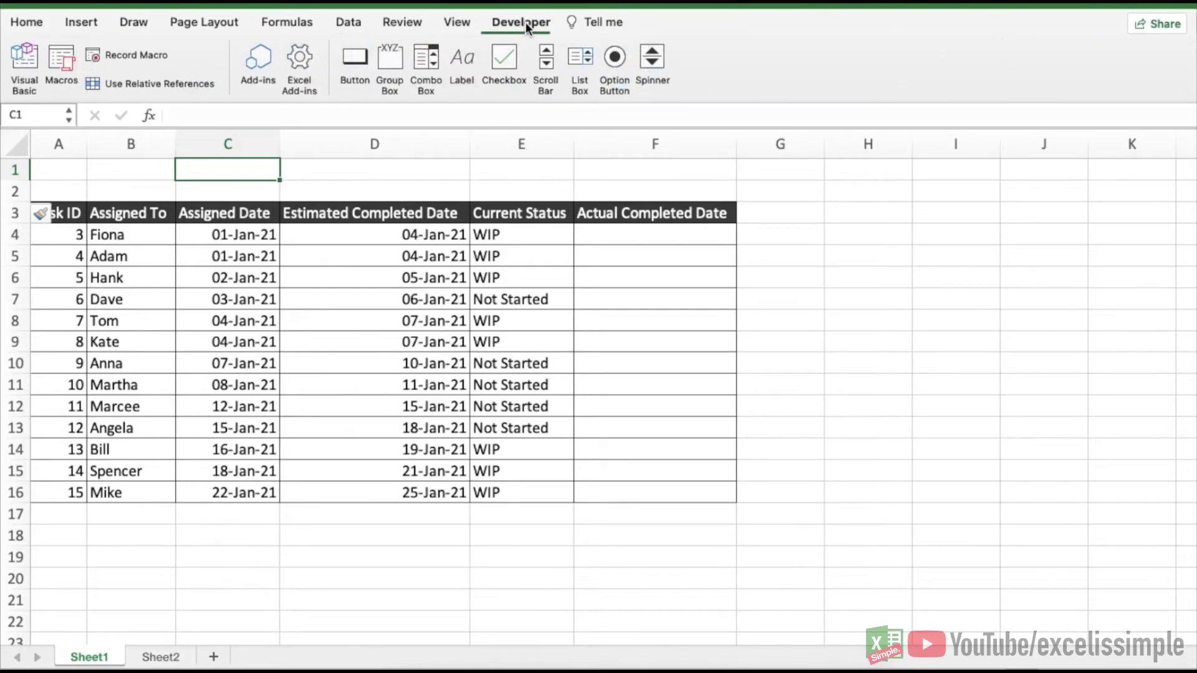
left_click(359, 58)
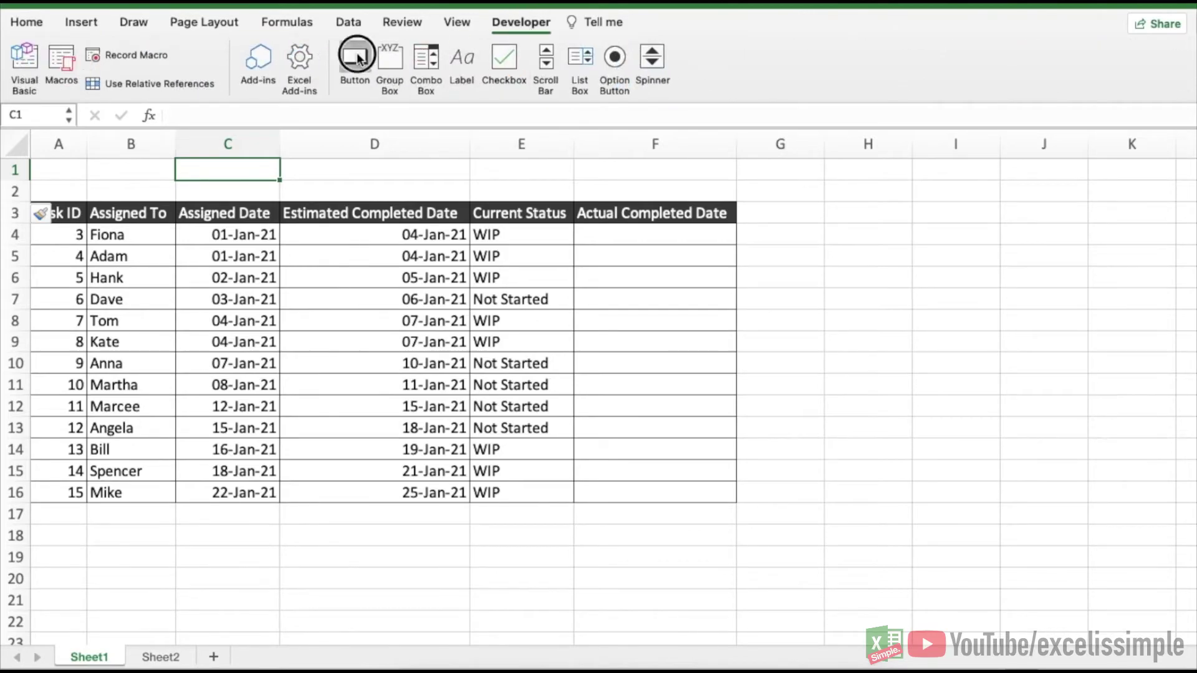
left_click_drag(298, 167, 385, 176)
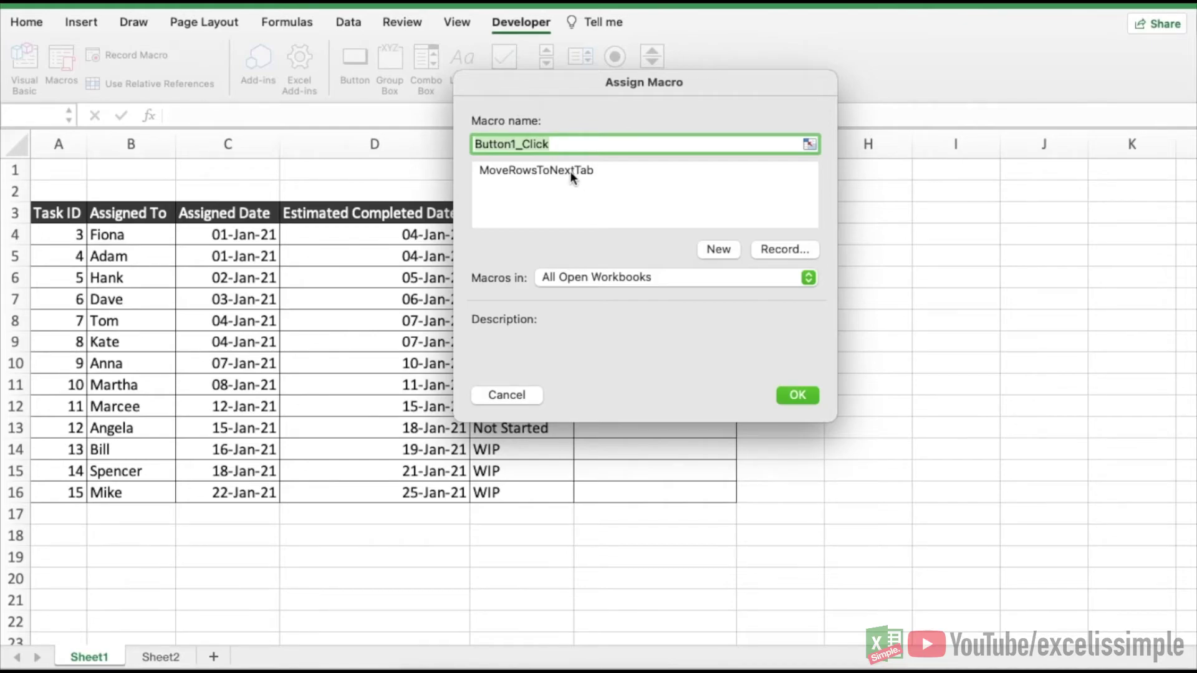
left_click(550, 173)
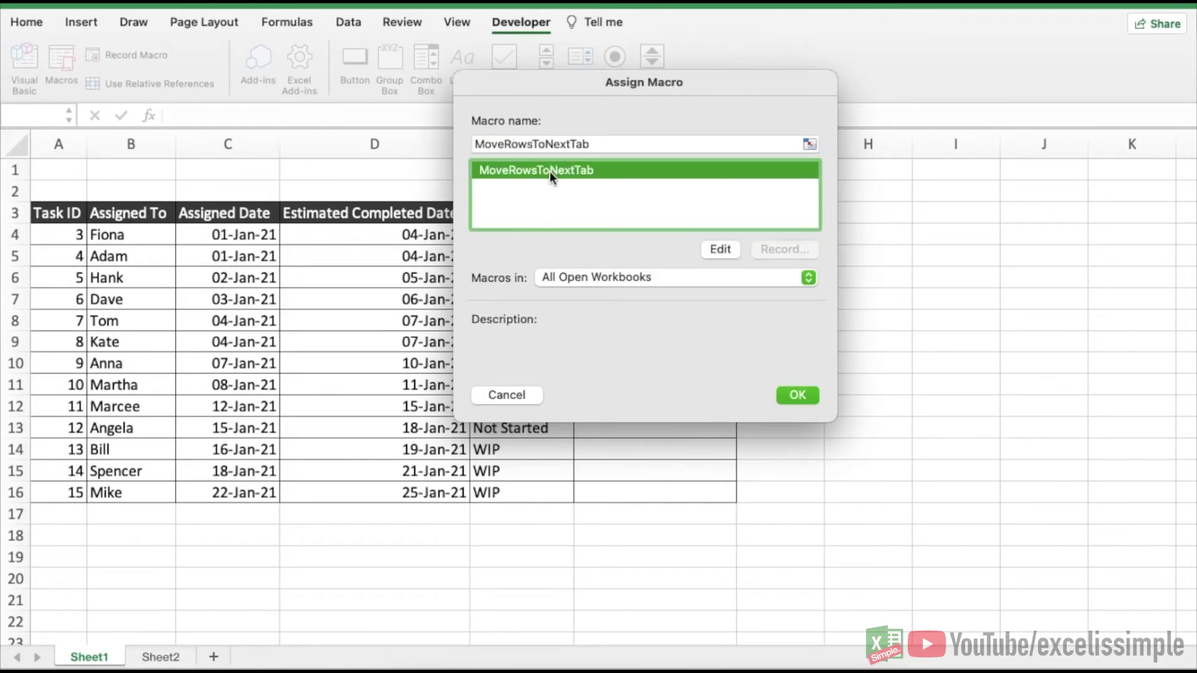
left_click(798, 395)
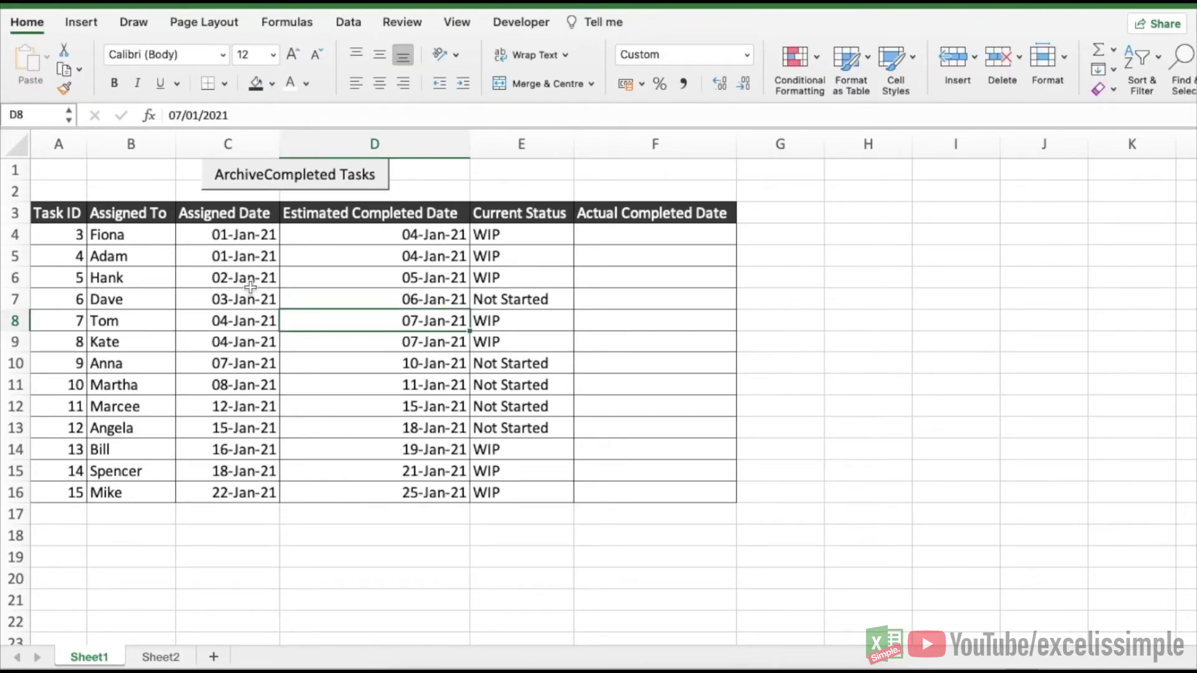
Copy the Done status from task 5 into tasks 8, 11, 12, 14 and 15
left_click(507, 280)
key("ctrl+c")
key("Down")
key("Down")
key("Down")
key("ctrl+v")
key("Down")
key("Down")
key("Down")
key("ctrl+v")
key("Down")
key("Down")
key("Down")
key("ctrl+v")
key("Down")
key("ctrl+v")
key("Up")
key("Up")
key("Up")
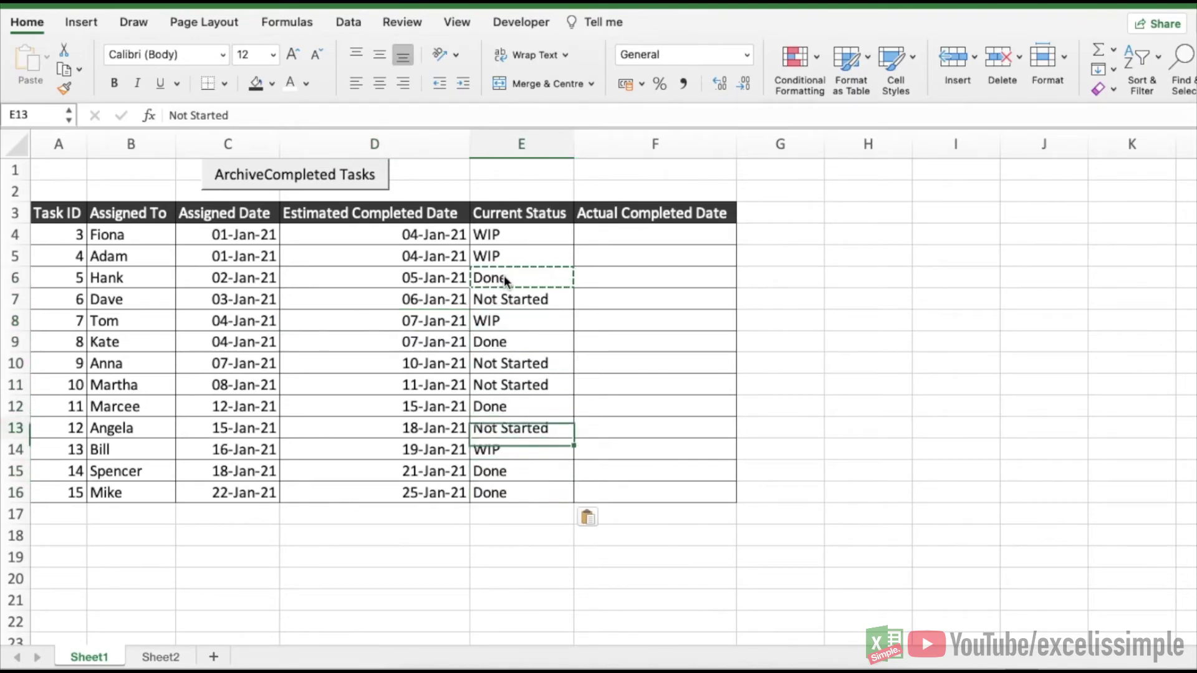
key("ctrl+v")
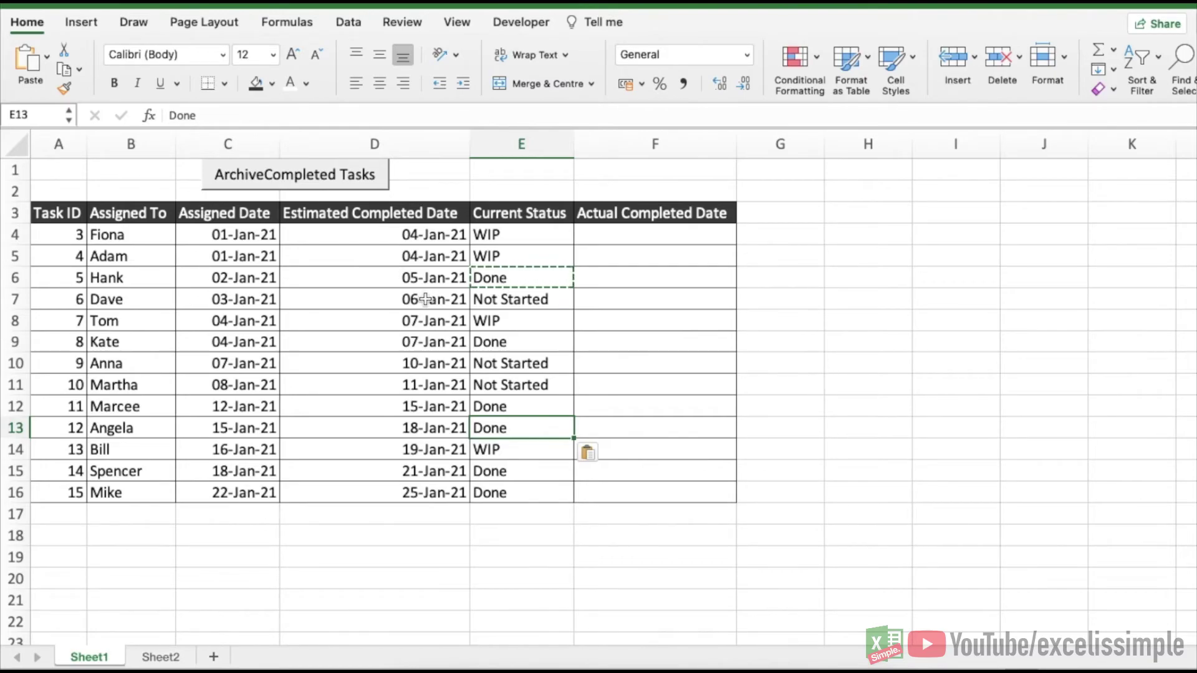
Archive the Done tasks with the ArchiveCompleted Tasks button and check them on Sheet2
left_click(284, 177)
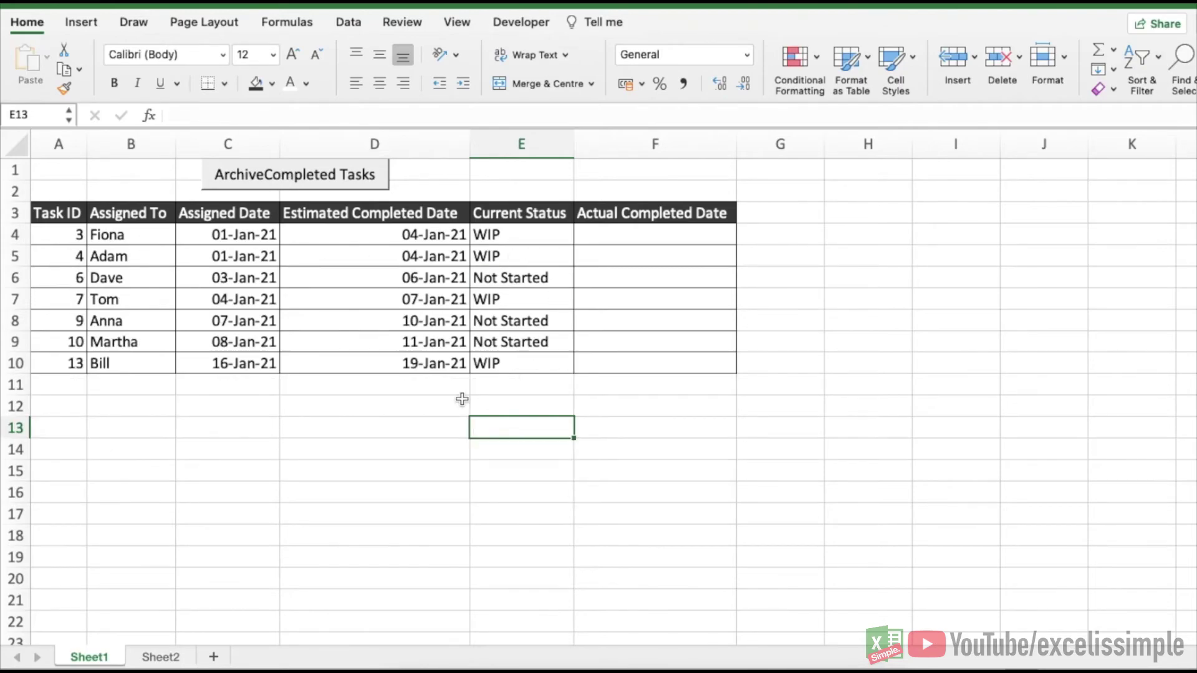
left_click(170, 660)
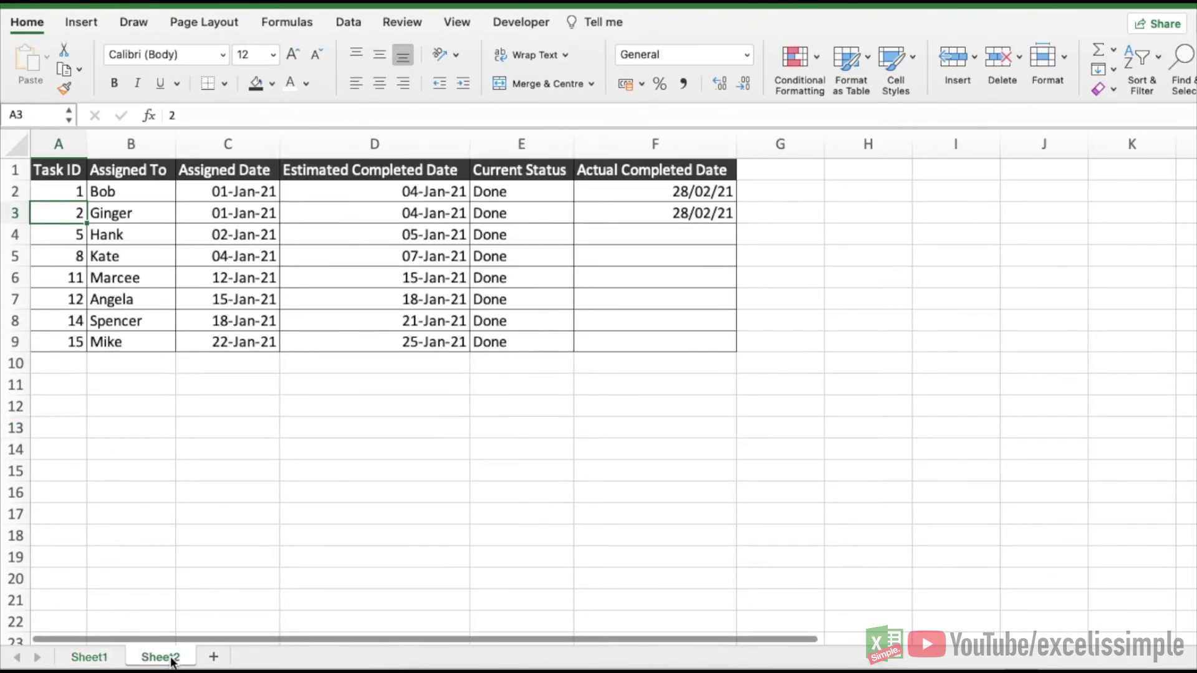
left_click(100, 661)
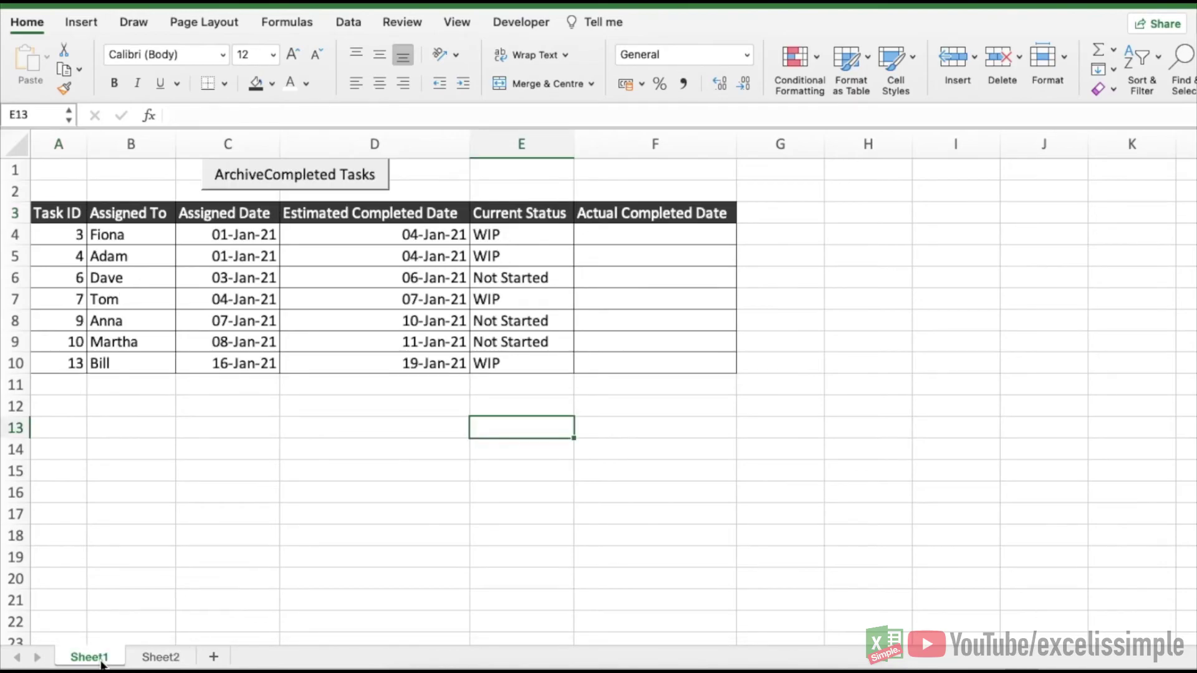